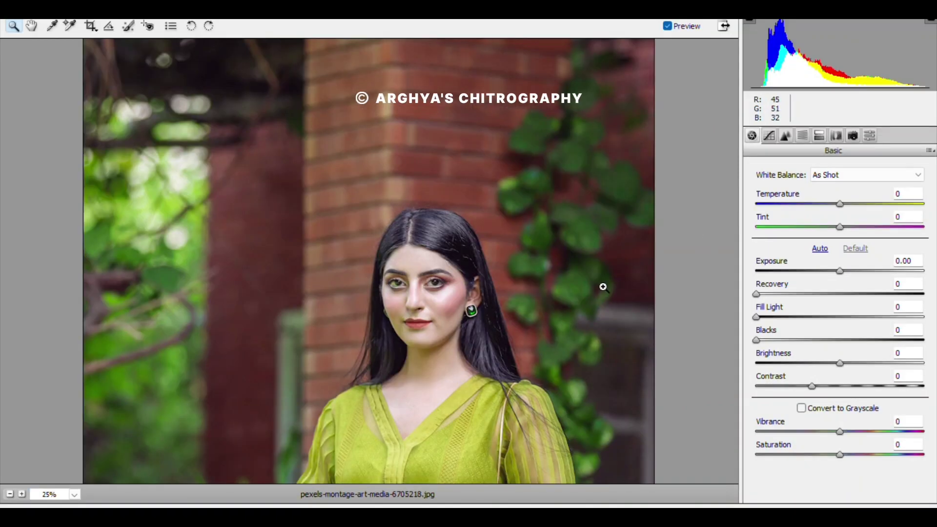
In Basic, set Temperature +5, Exposure -0.05, Recovery 8, Blacks 2, Brightness -3, Contrast -16, and adjust saturation.
drag(841, 203, 838, 213)
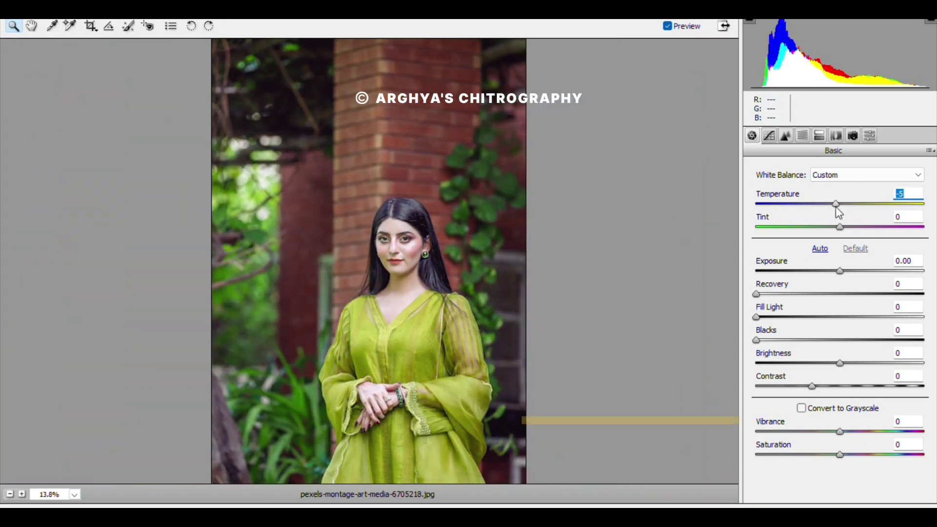
click(840, 227)
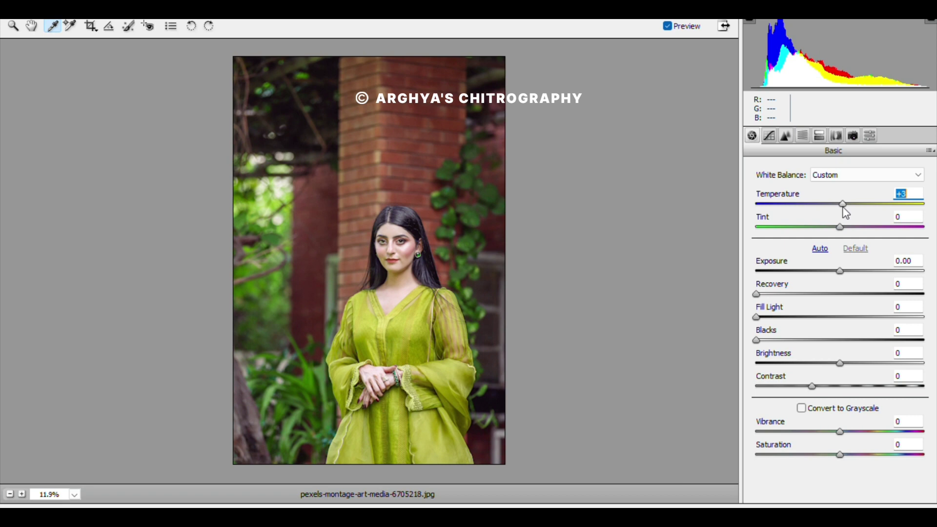
drag(840, 204, 891, 224)
drag(840, 271, 836, 272)
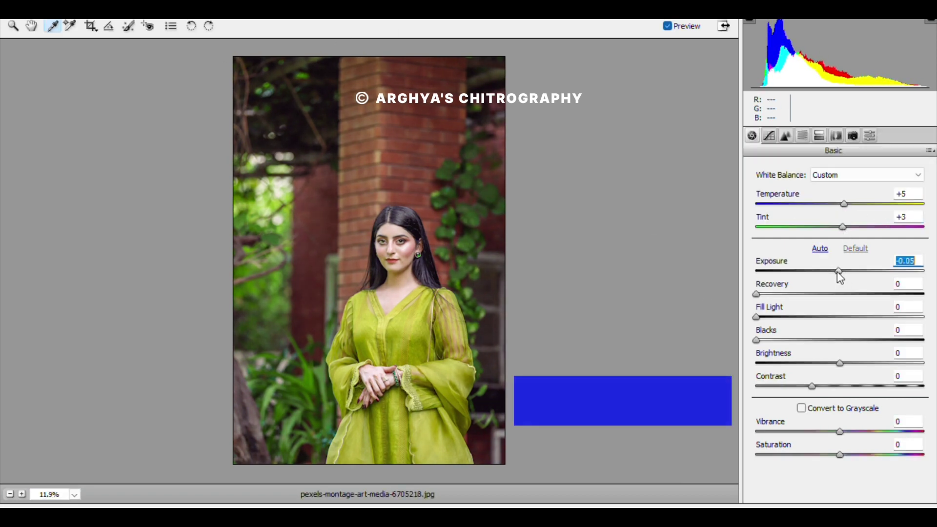
drag(756, 295, 771, 295)
drag(756, 340, 759, 341)
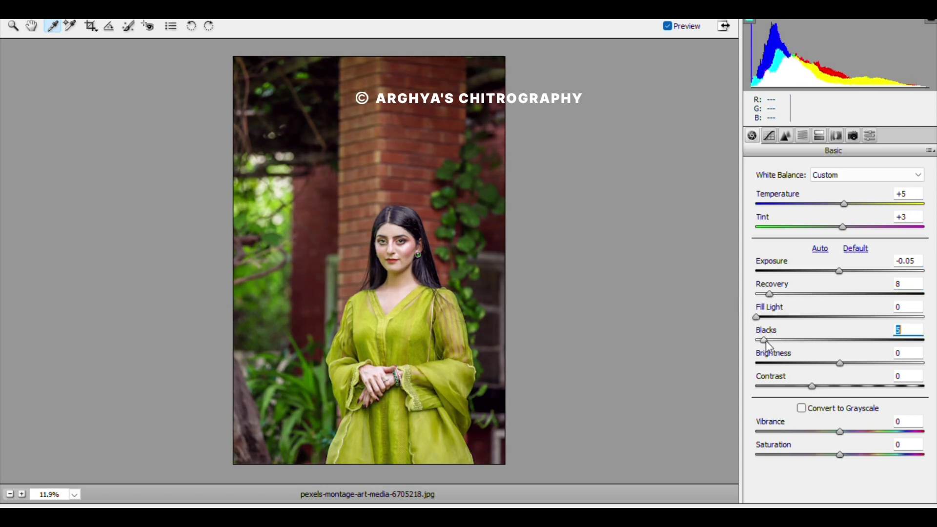
mouse_move(840, 364)
mouse_down()
mouse_move(843, 405)
mouse_move(805, 408)
mouse_move(786, 387)
mouse_move(796, 387)
mouse_up()
click(840, 455)
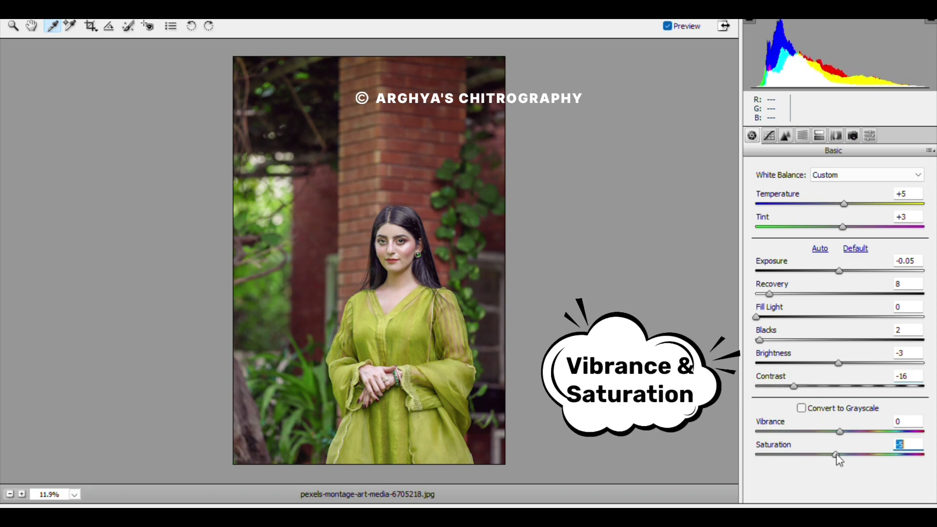
mouse_move(840, 432)
mouse_down()
mouse_move(857, 431)
mouse_move(837, 456)
mouse_move(826, 432)
mouse_move(845, 455)
mouse_move(855, 432)
mouse_move(847, 470)
mouse_move(834, 432)
mouse_up()
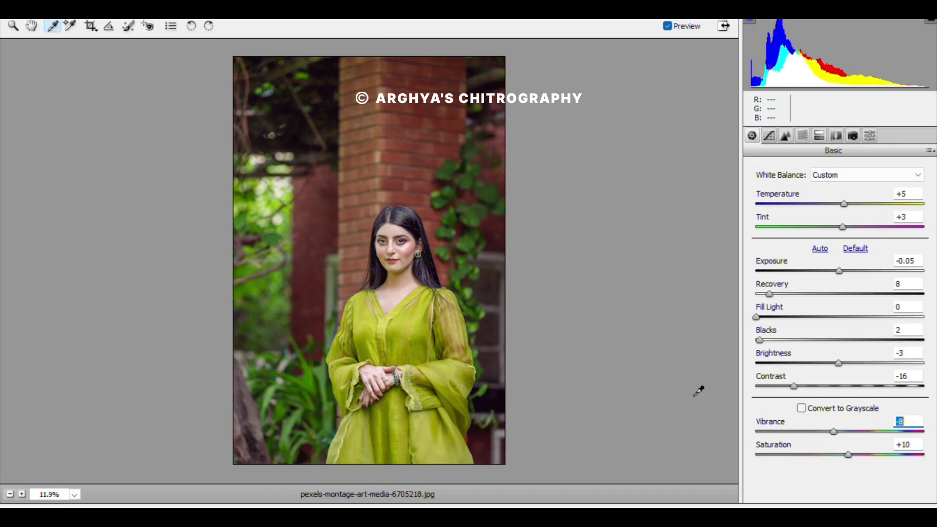
Add points to the Point tone curve, pulling a shadow point down to darken shadows.
click(769, 136)
click(804, 167)
click(840, 297)
drag(797, 339, 798, 344)
click(884, 247)
Refine the point curve by lifting the black endpoint and adding low and high points.
drag(884, 248, 884, 248)
click(751, 385)
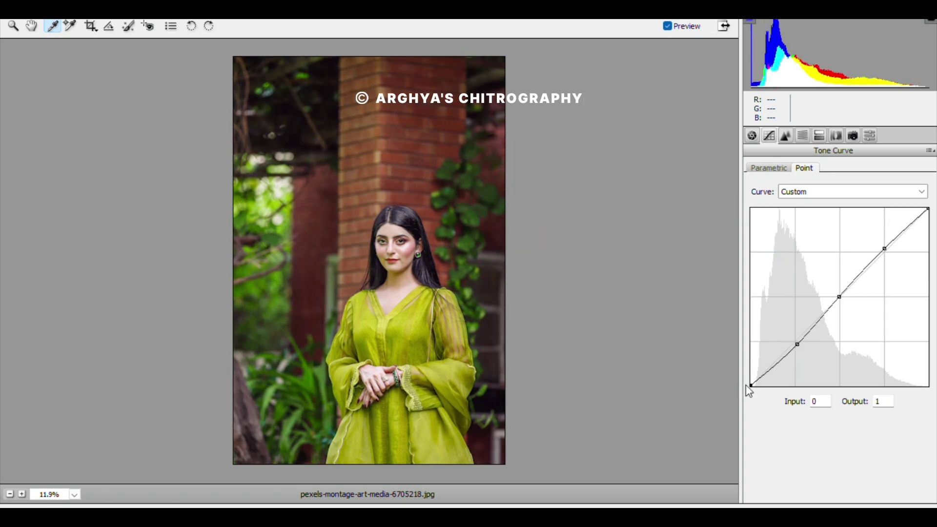
key(Up)
key(Up)
key(Up)
click(773, 367)
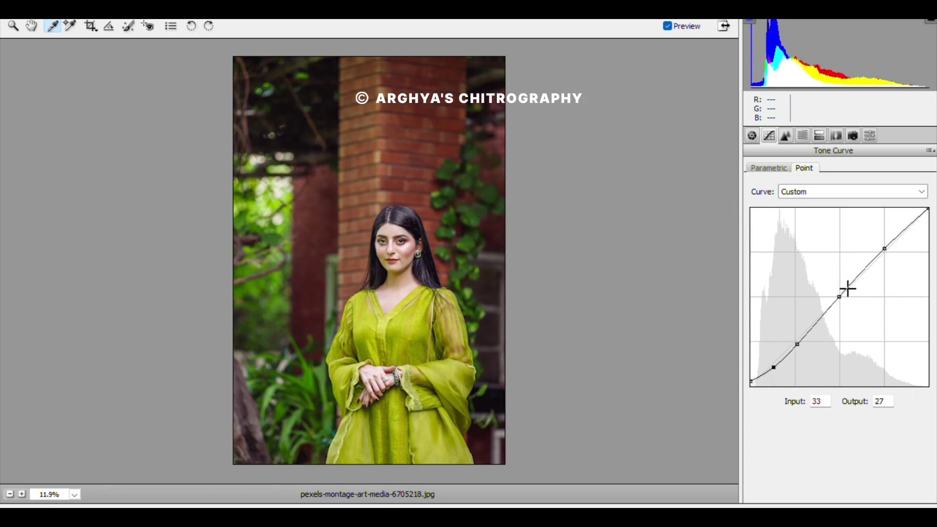
click(911, 227)
key(Up)
key(Up)
key(Up)
key(Left)
drag(839, 297, 841, 298)
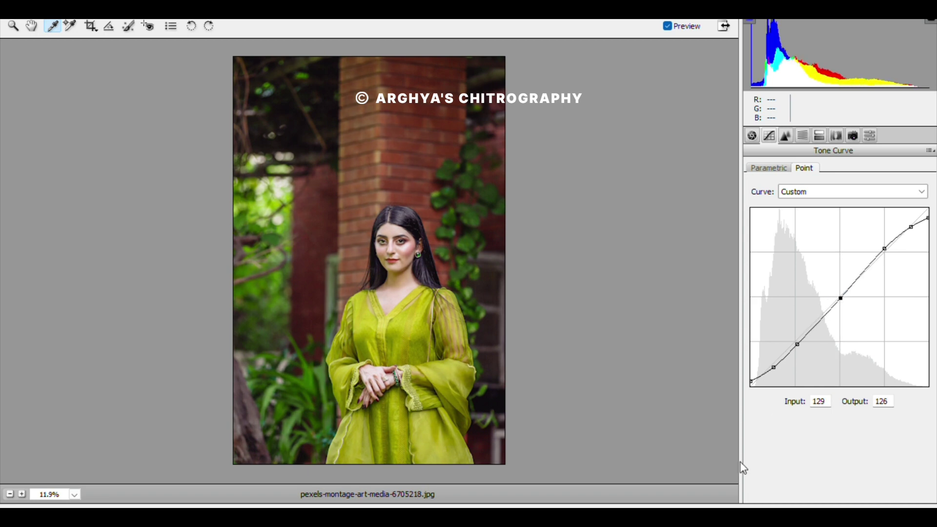
Set the parametric curve to Lights +2, Darks -6 and Shadows +10.
click(771, 168)
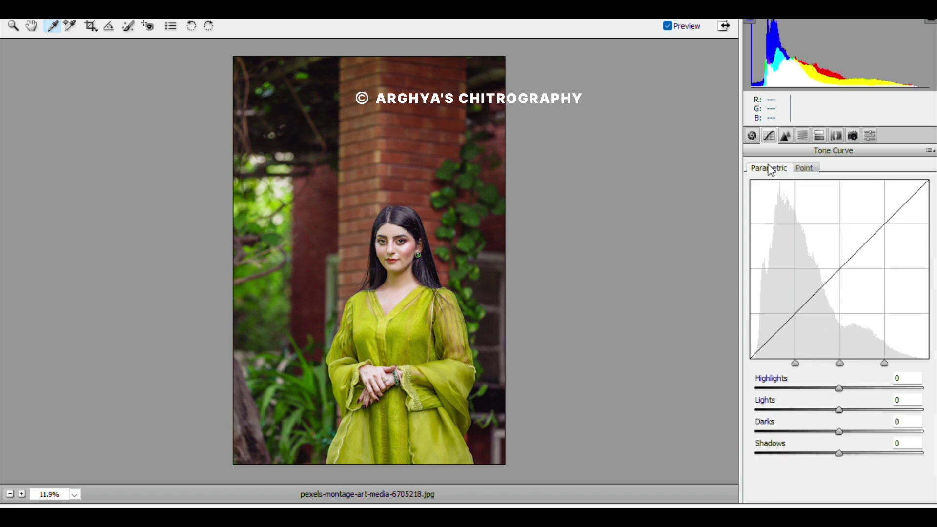
key(ctrl+alt+1)
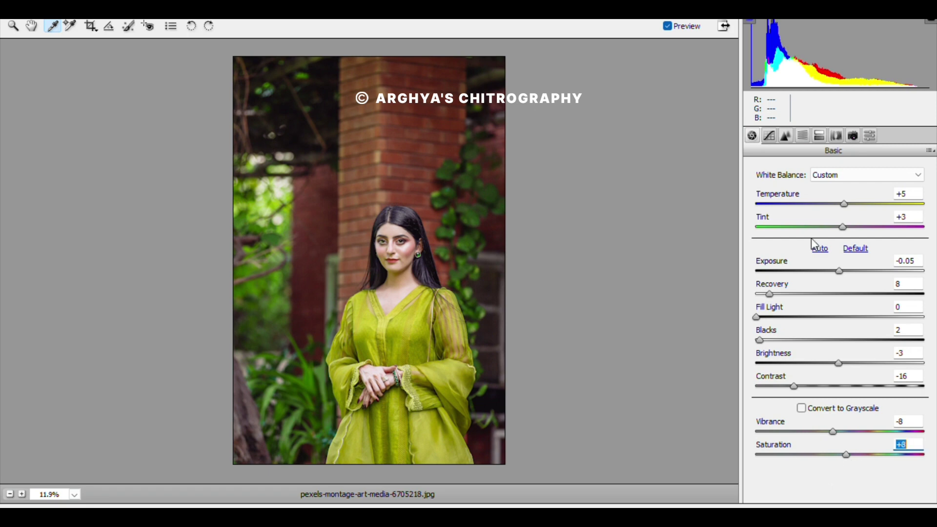
key(ctrl+alt+2)
mouse_move(840, 454)
mouse_down()
mouse_move(821, 454)
mouse_move(834, 454)
mouse_move(834, 432)
mouse_move(848, 453)
mouse_up()
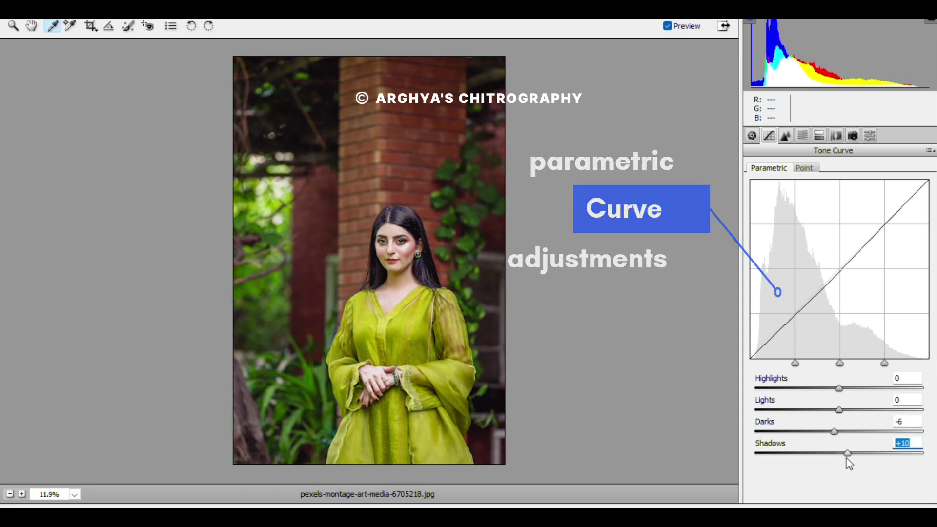
click(786, 136)
Zoom in on the face, set Sharpening Amount to 20, then zoom back out.
key(z)
click(443, 316)
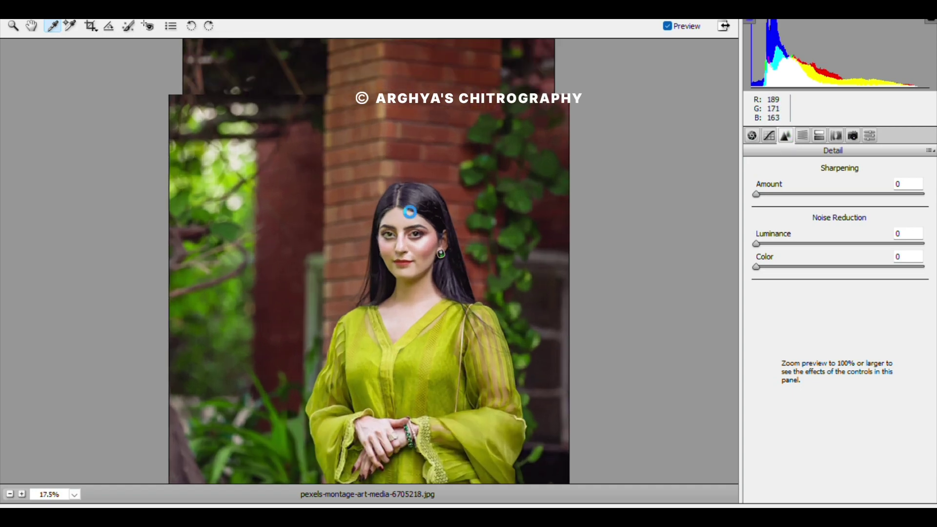
click(444, 317)
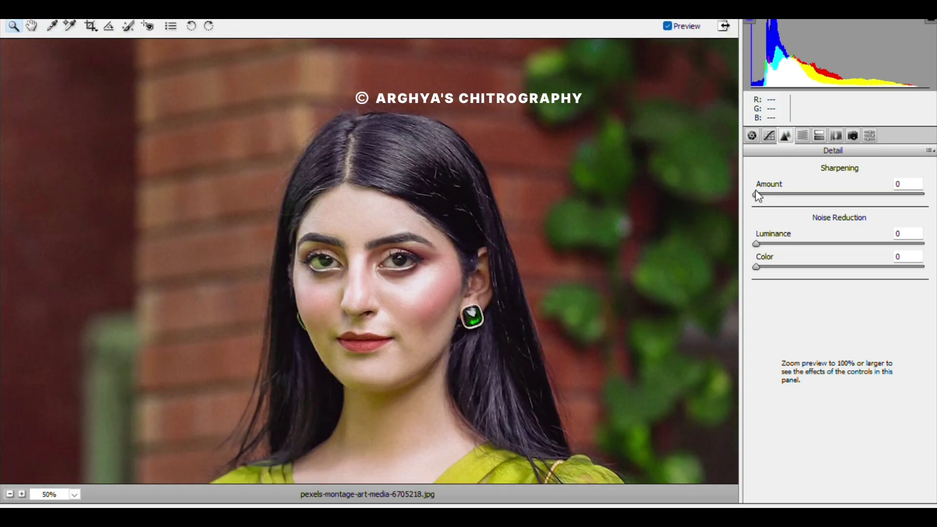
mouse_move(756, 194)
mouse_down()
mouse_move(831, 192)
mouse_move(793, 208)
mouse_up()
alt+click(487, 195)
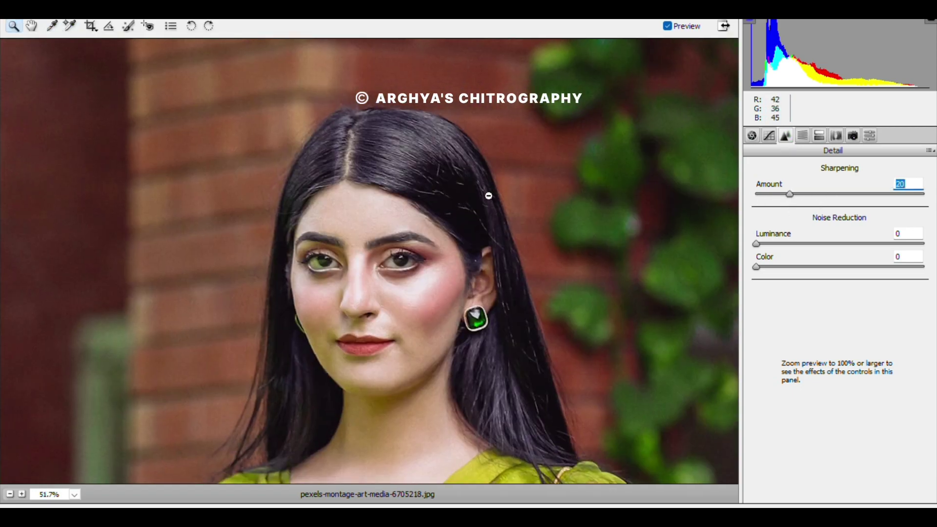
alt+click(475, 243)
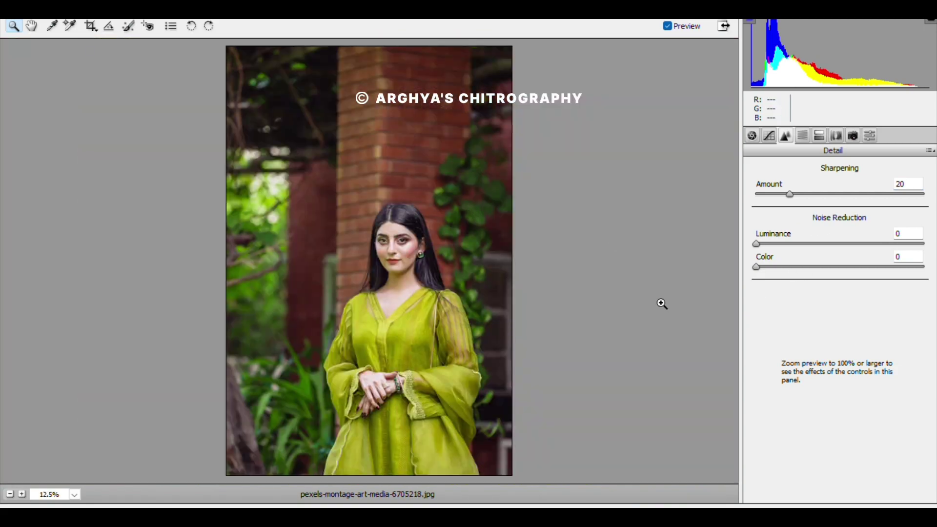
In Camera Calibration, set Red Hue -6, Green Hue +8, Green Saturation -4, and shift Blue Hue.
click(853, 136)
mouse_move(840, 283)
mouse_down()
mouse_move(856, 283)
mouse_move(840, 284)
mouse_up()
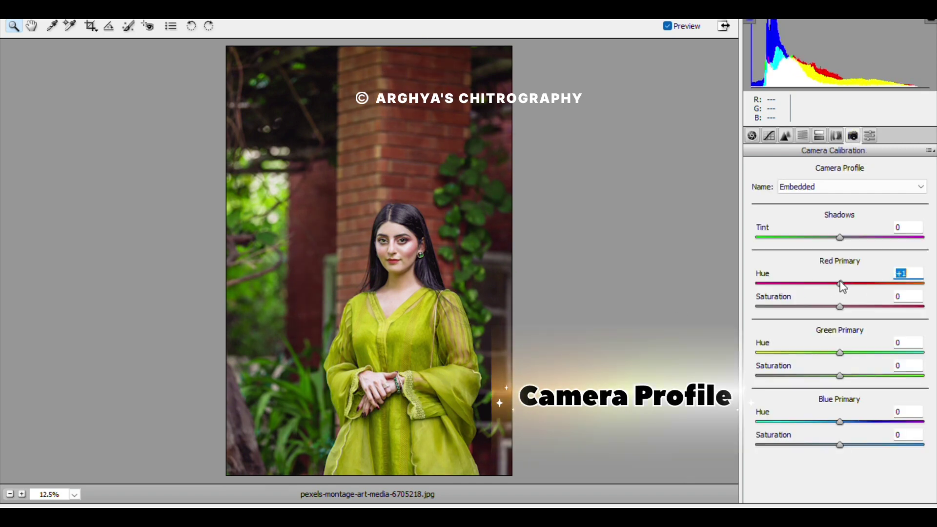
key(Down)
key(Down)
key(Down)
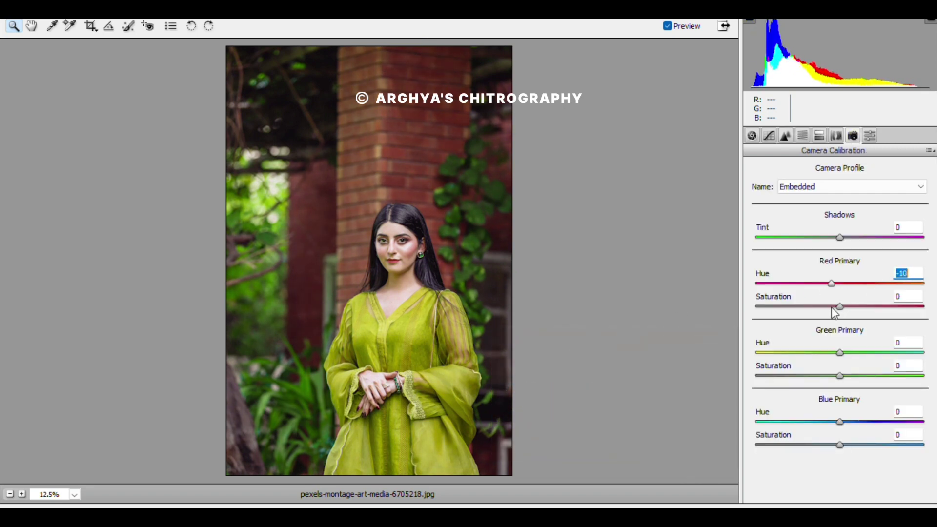
click(840, 307)
key(shift+Tab)
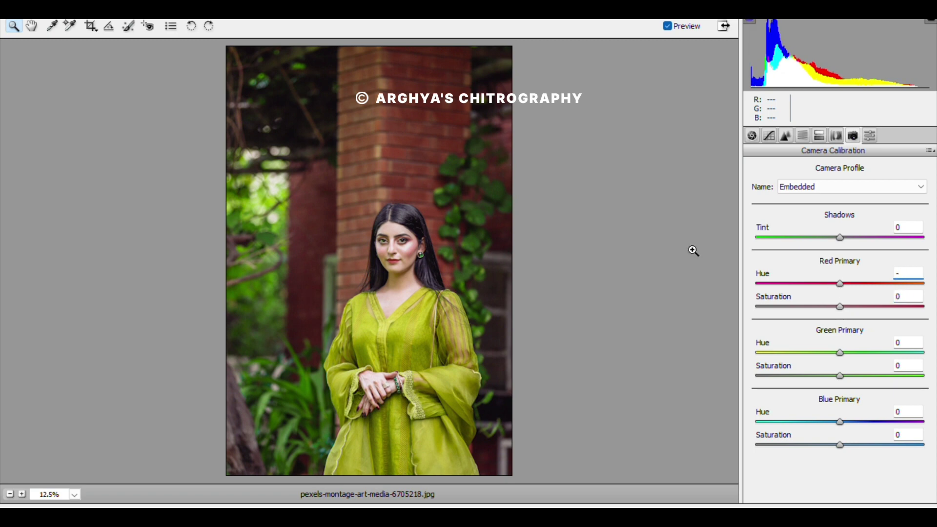
key(Up)
key(Up)
drag(840, 353, 847, 355)
drag(840, 376, 837, 376)
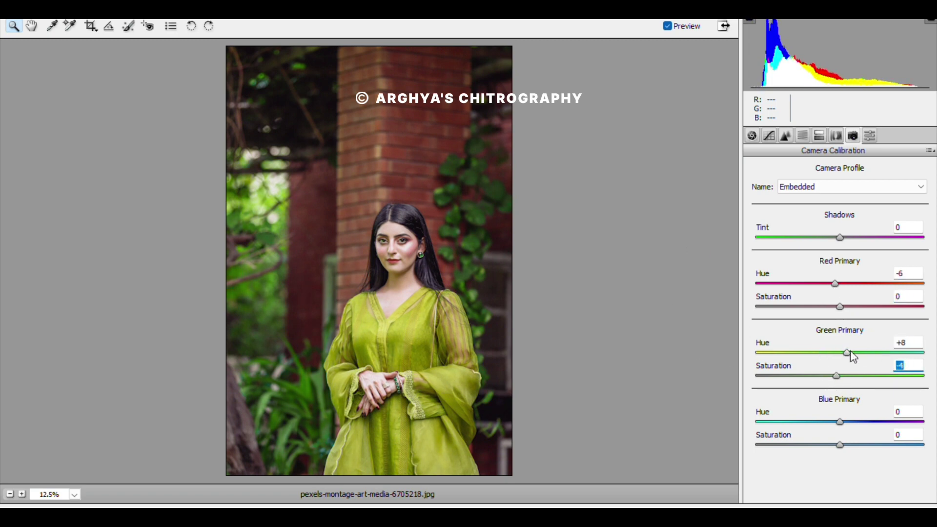
mouse_move(840, 422)
mouse_down()
mouse_move(860, 423)
mouse_move(823, 425)
mouse_move(849, 423)
mouse_move(820, 449)
mouse_move(885, 456)
mouse_move(854, 461)
mouse_up()
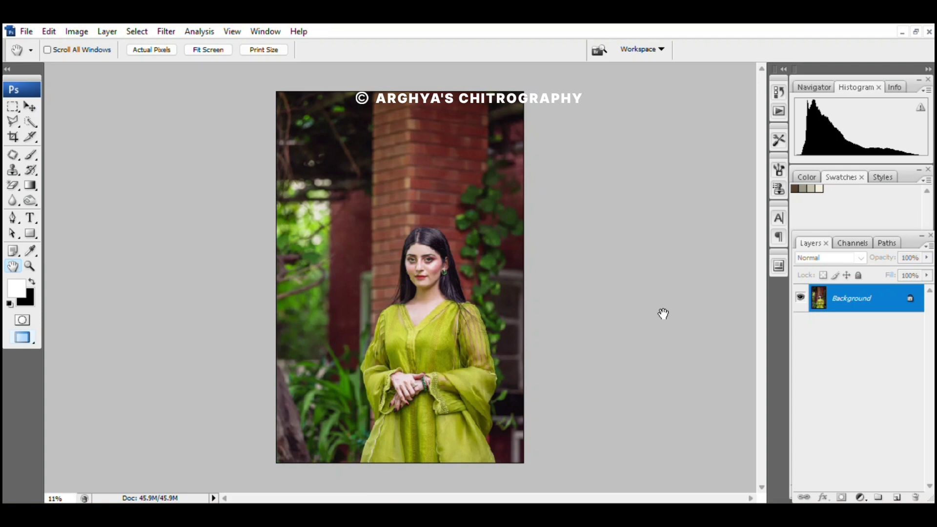
Duplicate the Background, mask Layer 1 to the woman with Quick Selection, then duplicate Layer 1.
key(ctrl+j)
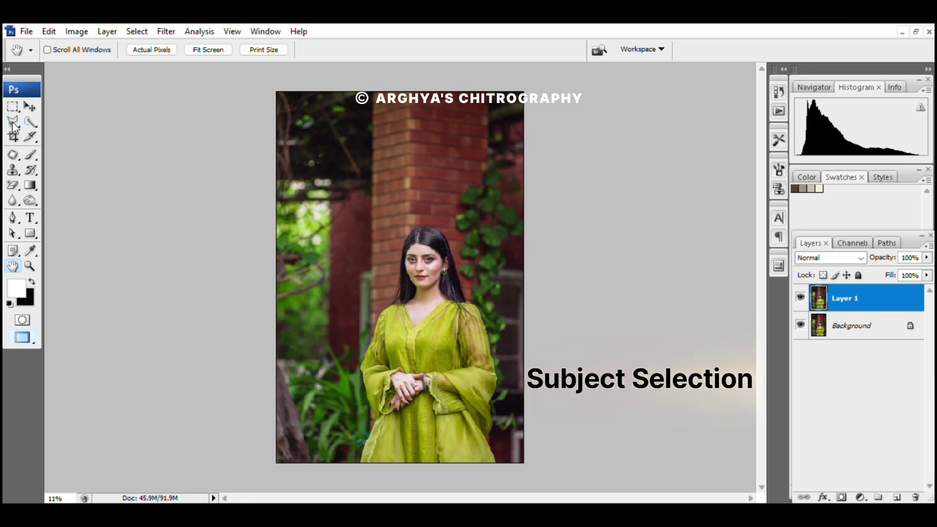
click(30, 122)
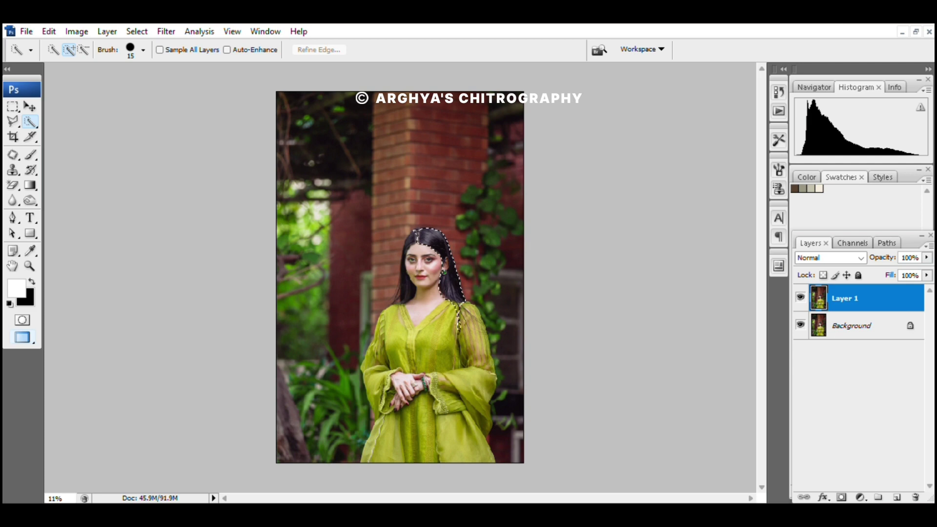
drag(469, 325, 483, 361)
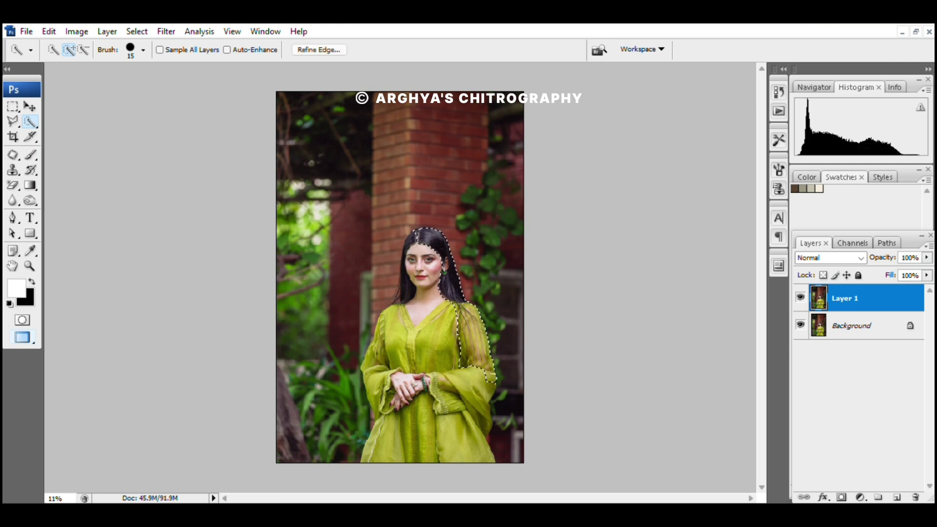
drag(430, 266, 388, 327)
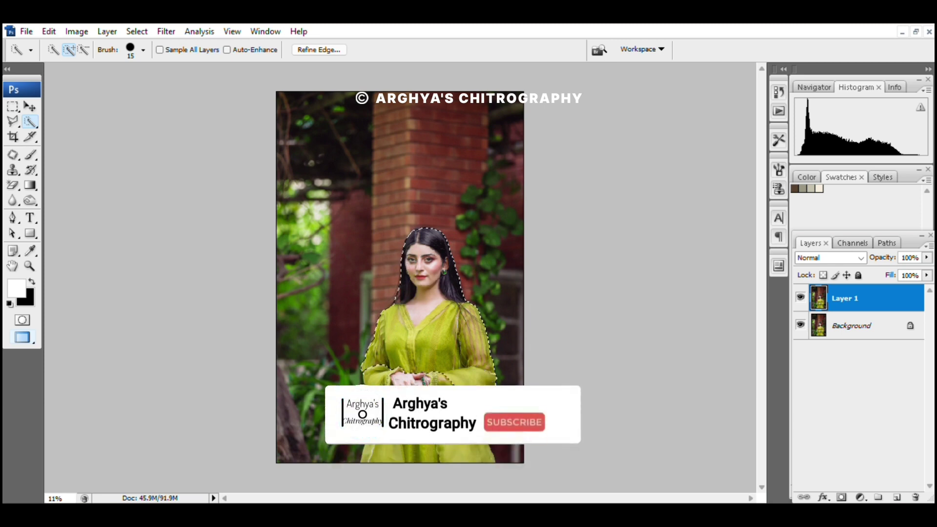
mouse_move(385, 381)
mouse_down()
mouse_move(386, 454)
mouse_move(479, 461)
mouse_up()
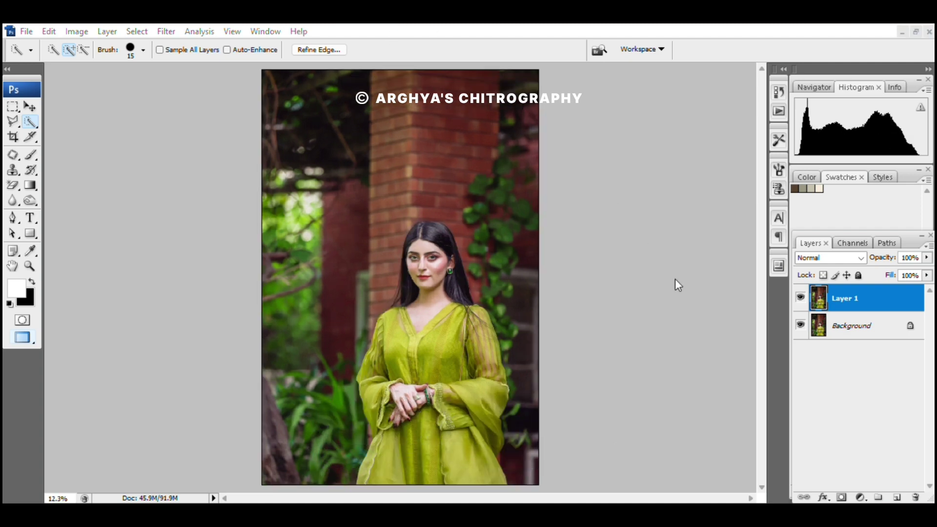
key(ctrl+z)
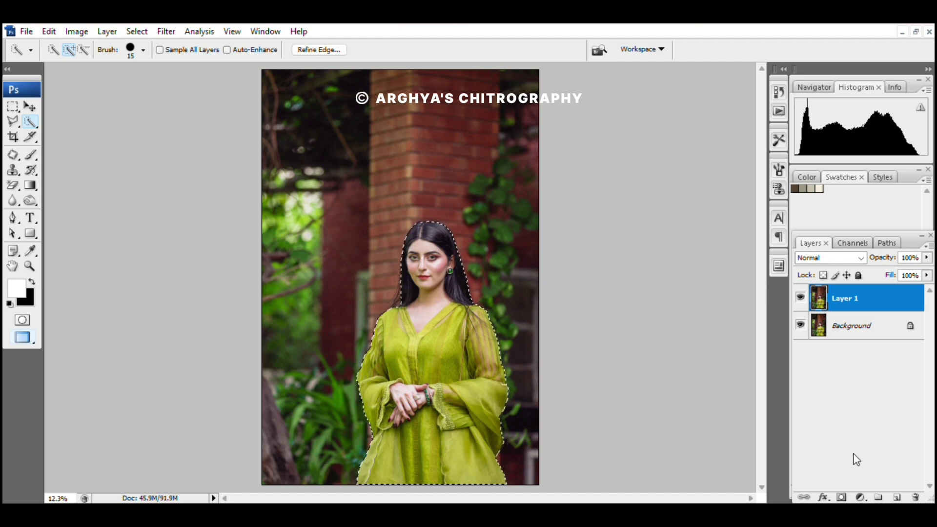
click(840, 498)
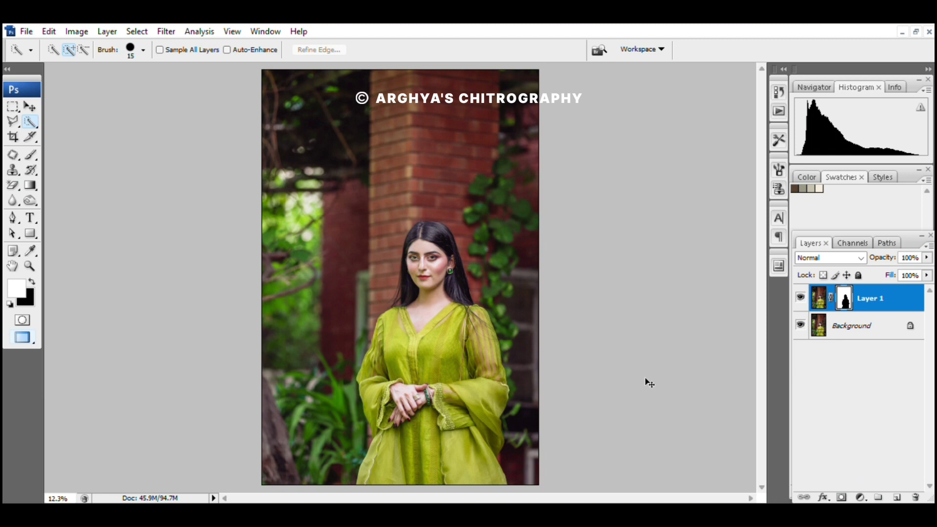
key(ctrl+j)
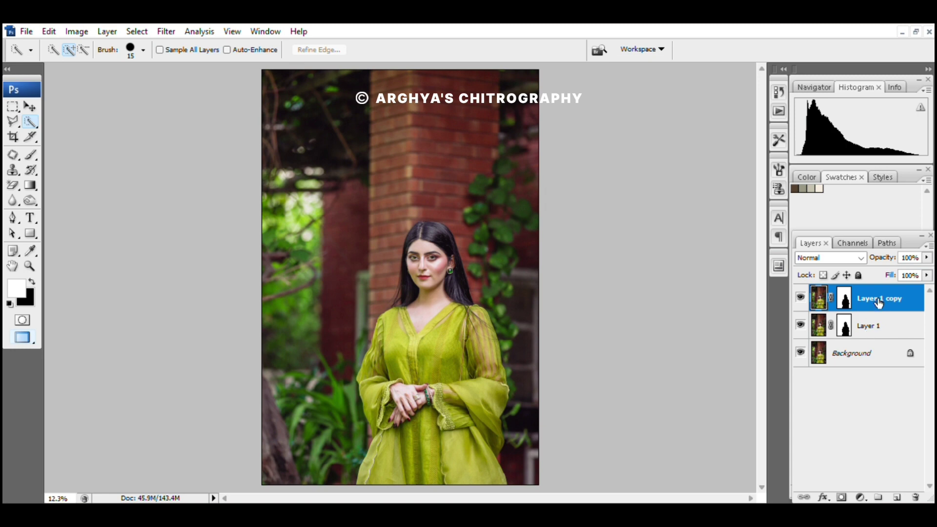
Hide Layer 1 copy and add a darkening Brightness/Contrast adjustment above Layer 1.
click(864, 332)
click(800, 297)
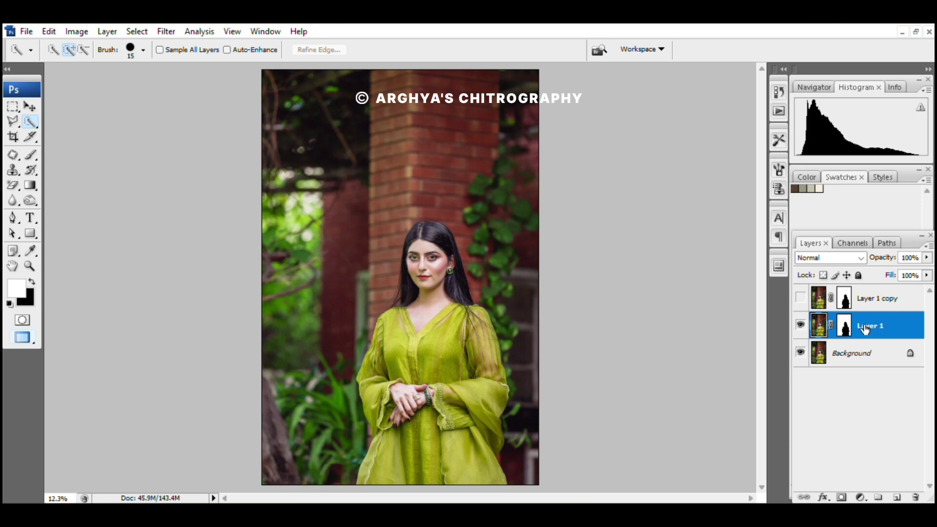
click(861, 497)
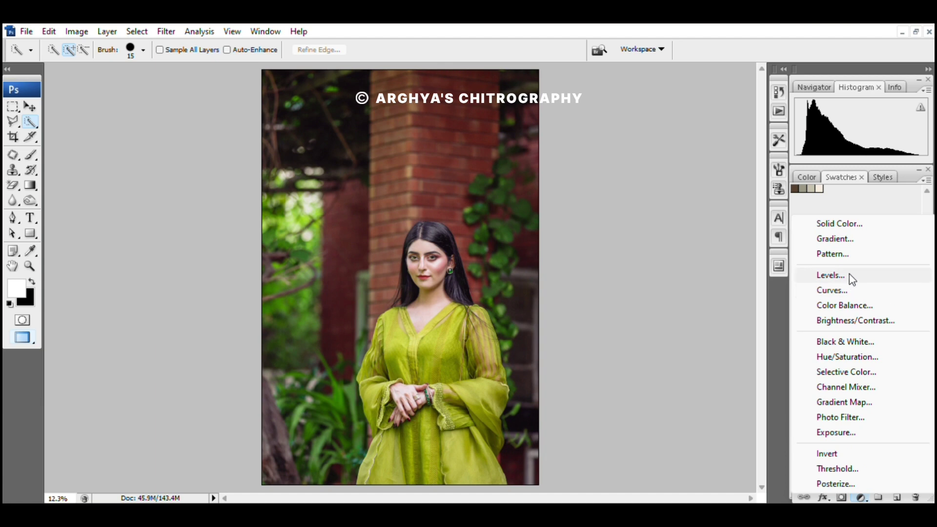
click(849, 321)
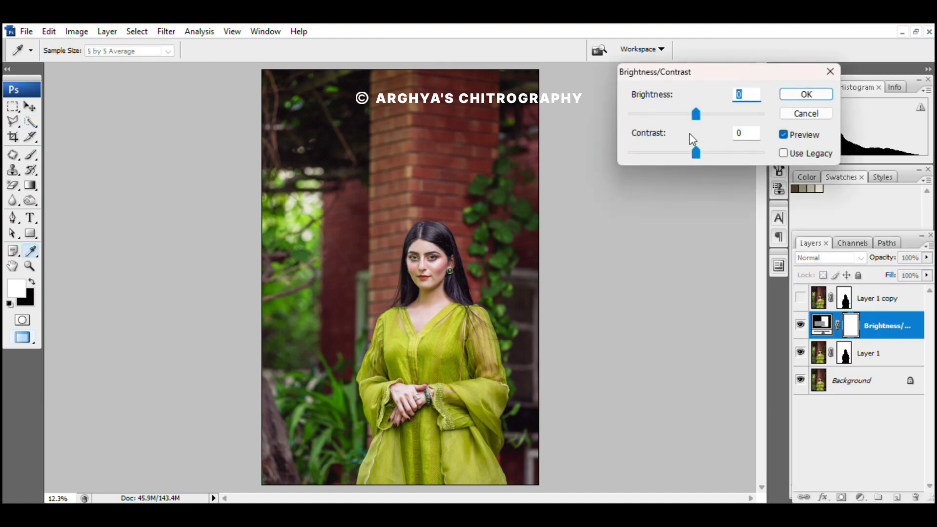
drag(697, 115, 688, 114)
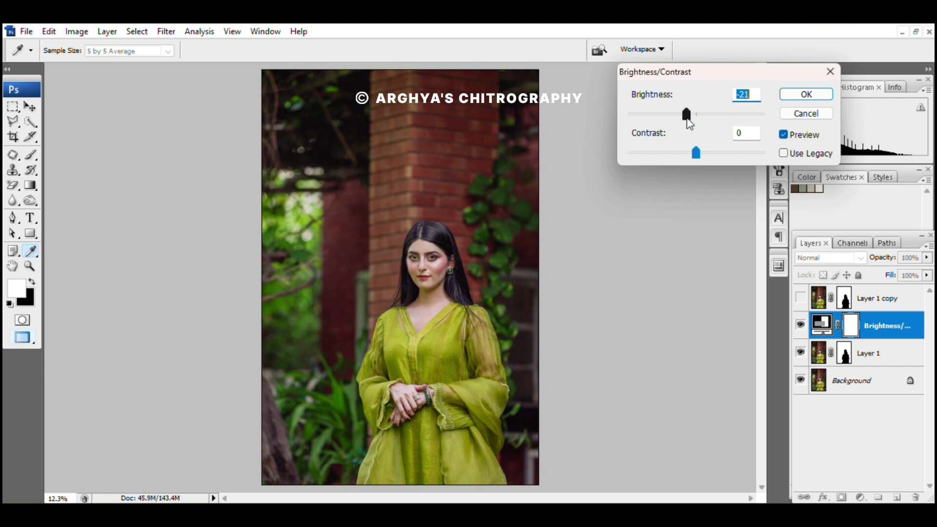
click(807, 95)
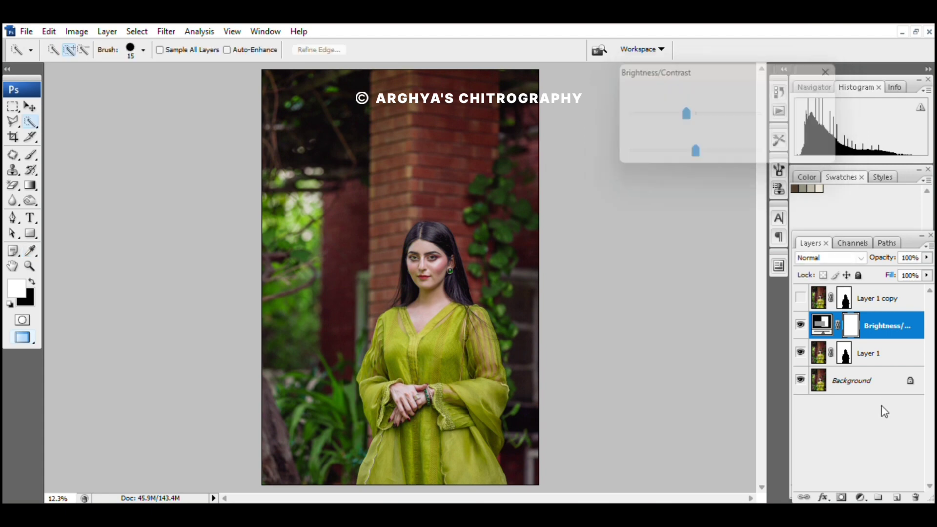
Clip the Brightness/Contrast adjustment to Layer 1 and set its brightness to -8.
alt+click(884, 341)
double_click(832, 330)
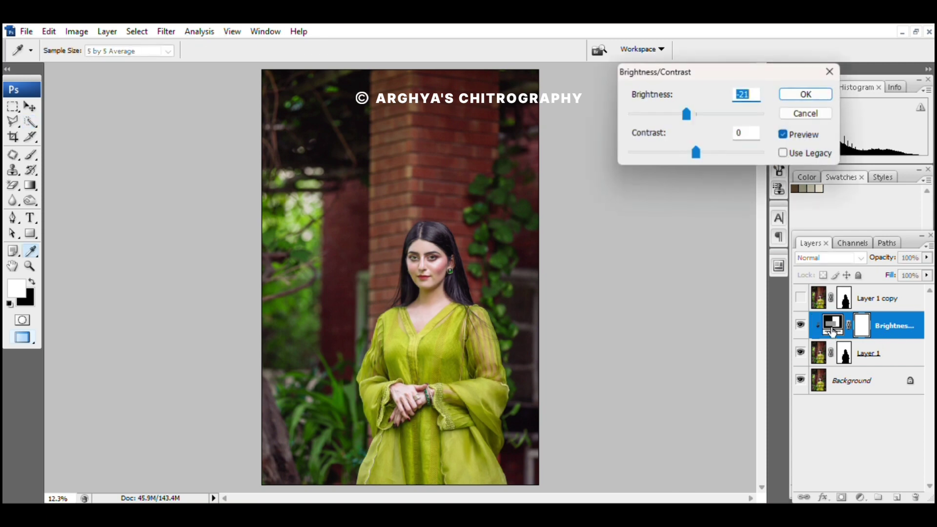
mouse_move(686, 114)
mouse_down()
mouse_move(676, 117)
mouse_move(694, 124)
mouse_up()
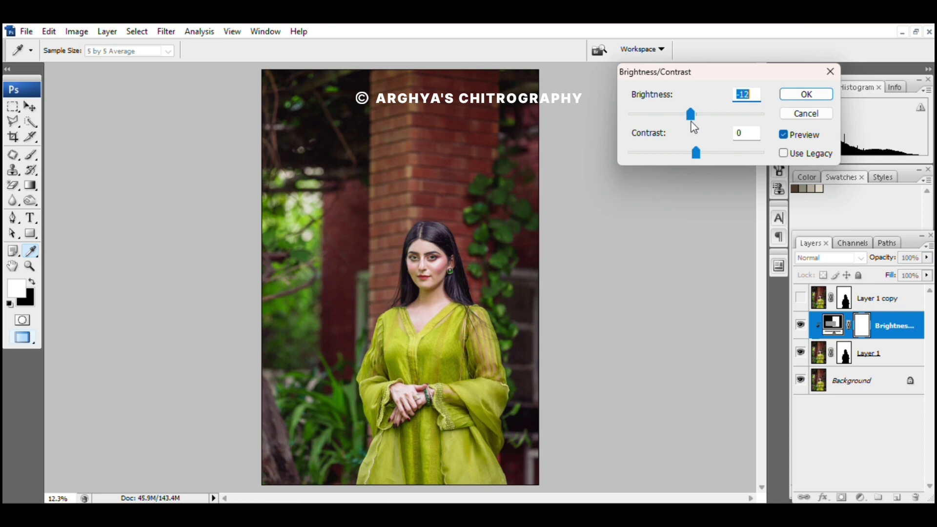
drag(694, 128, 693, 124)
drag(695, 122, 693, 122)
click(806, 95)
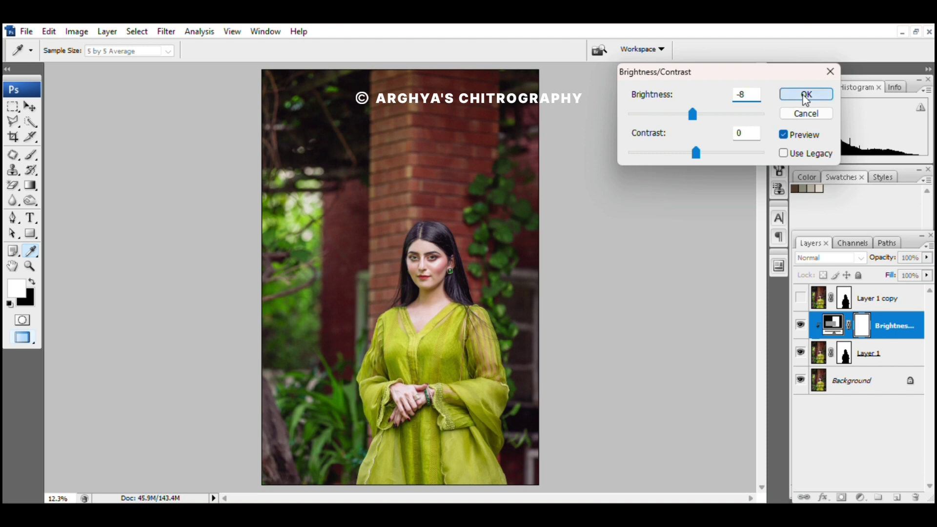
key(w)
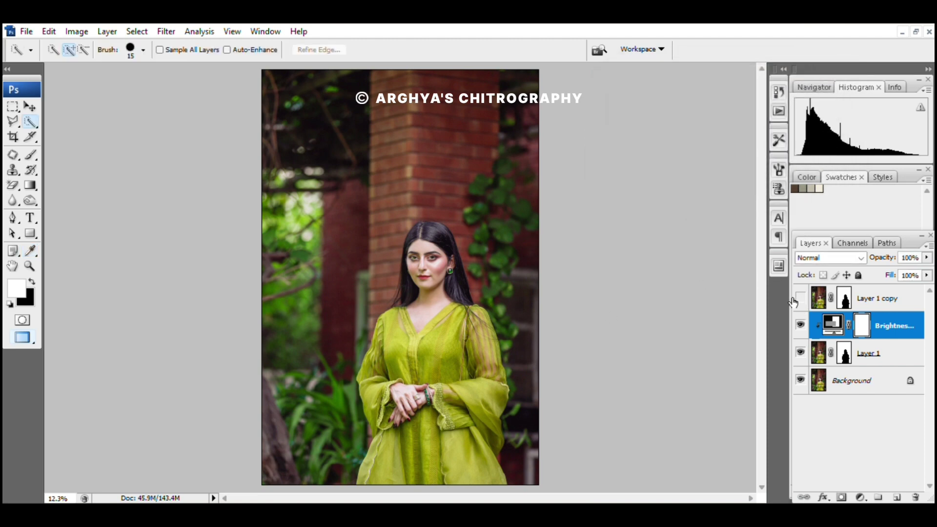
Show Layer 1 copy again and invert its layer mask.
click(800, 298)
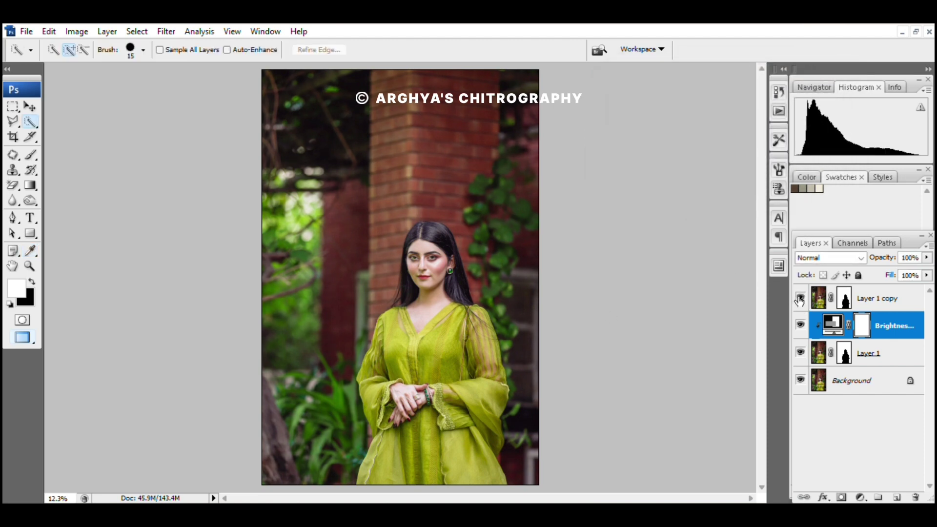
click(845, 301)
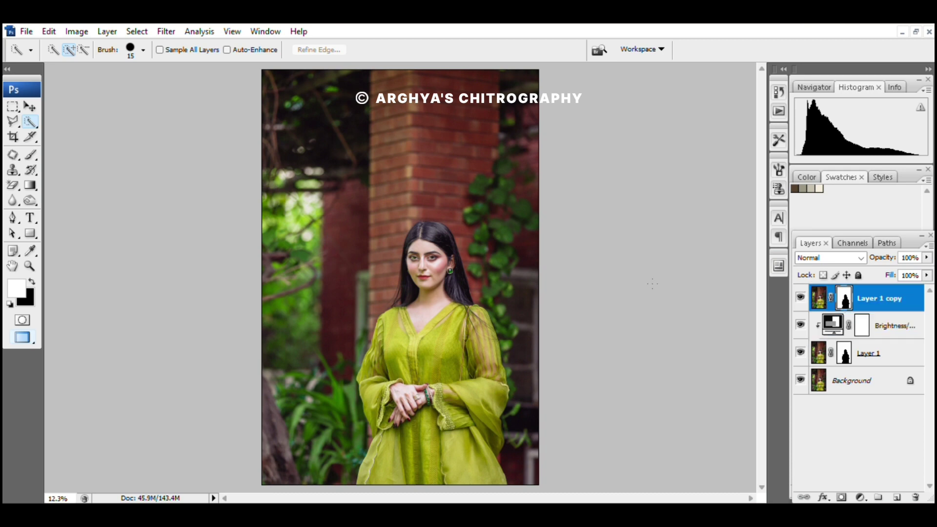
key(ctrl+i)
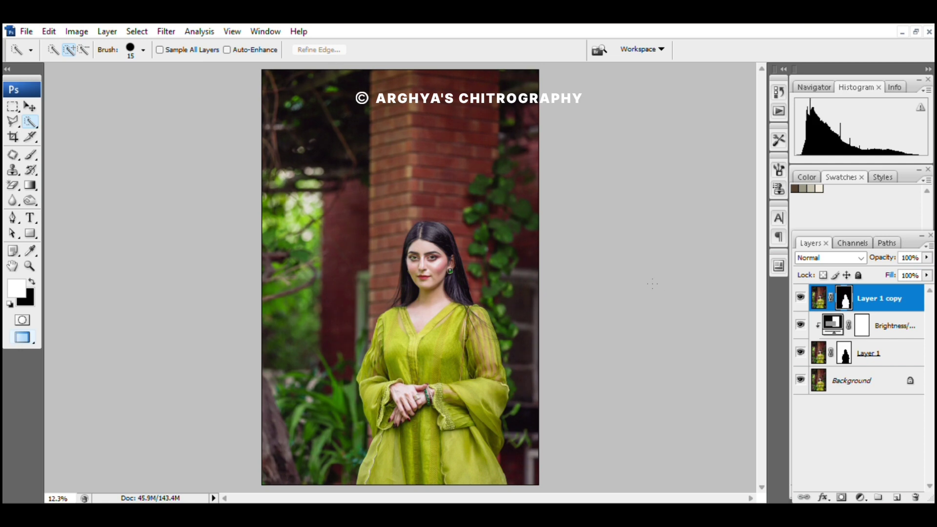
Add a Brightness/Contrast adjustment layer with brightness about -20.
click(861, 498)
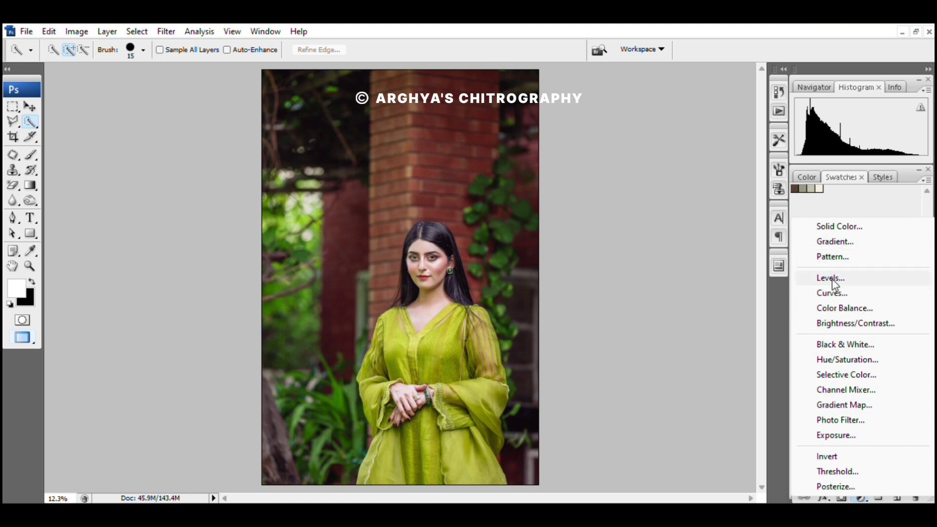
click(835, 324)
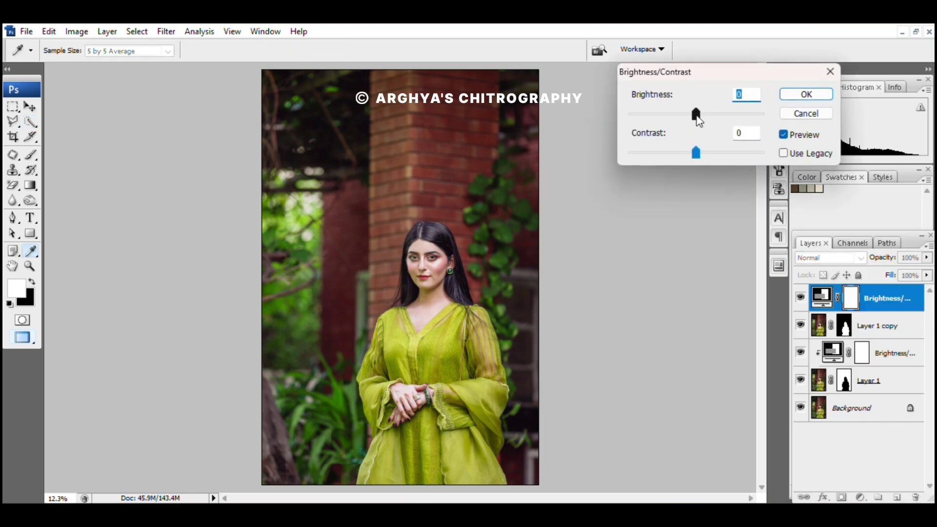
drag(697, 115, 687, 115)
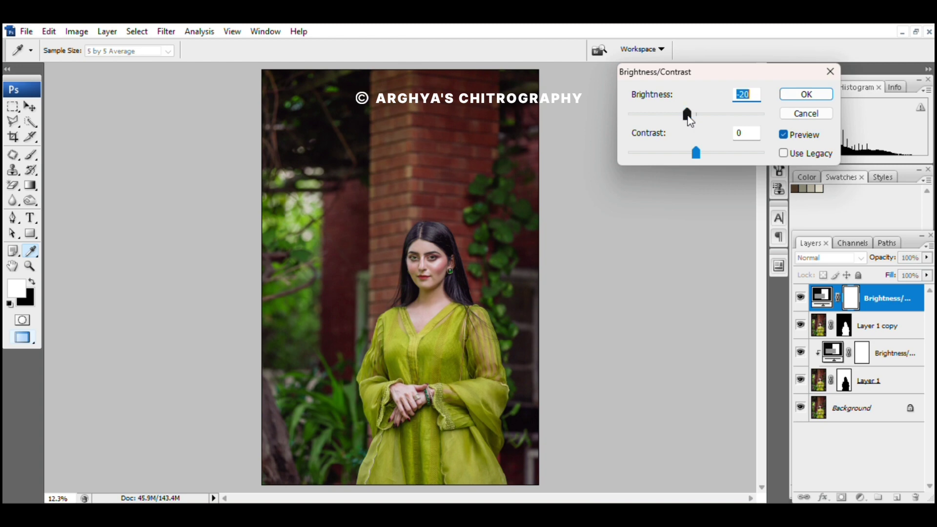
click(795, 96)
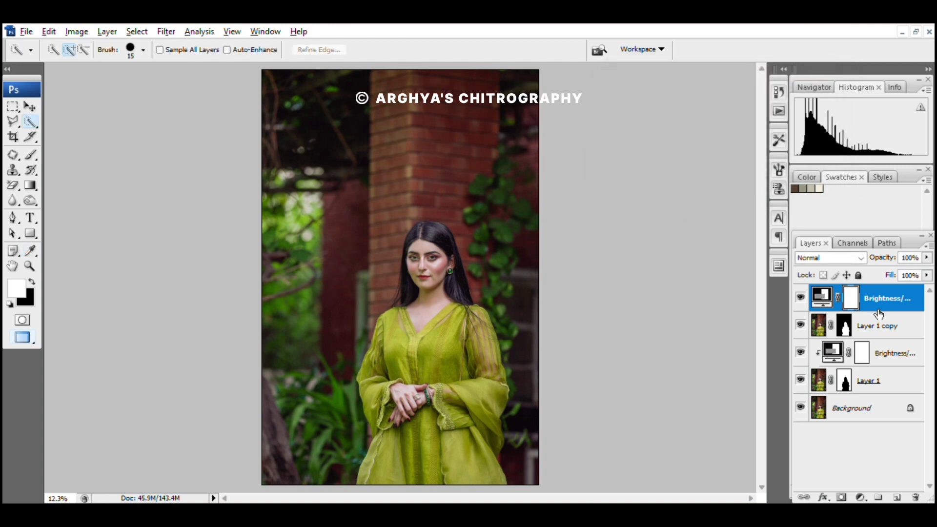
Clip the top Brightness/Contrast layer to Layer 1 copy and set its brightness to -10.
alt+click(881, 312)
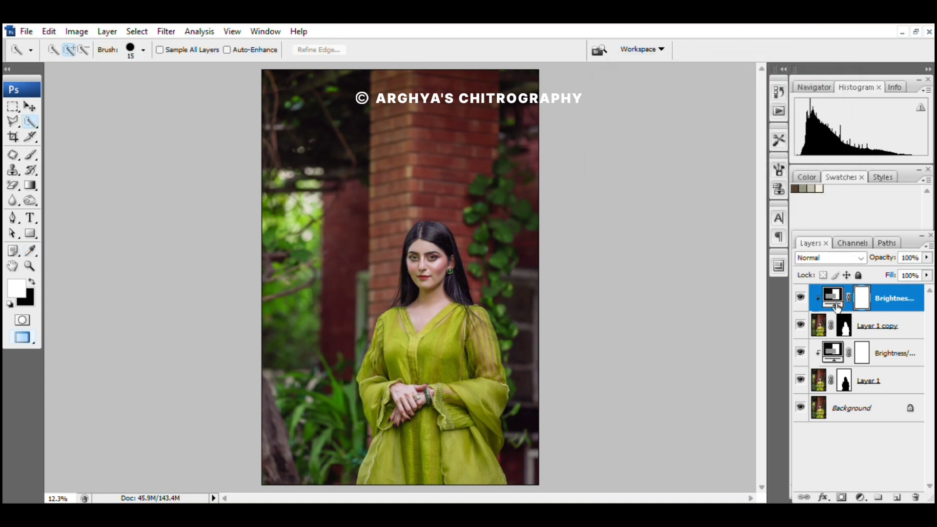
double_click(833, 298)
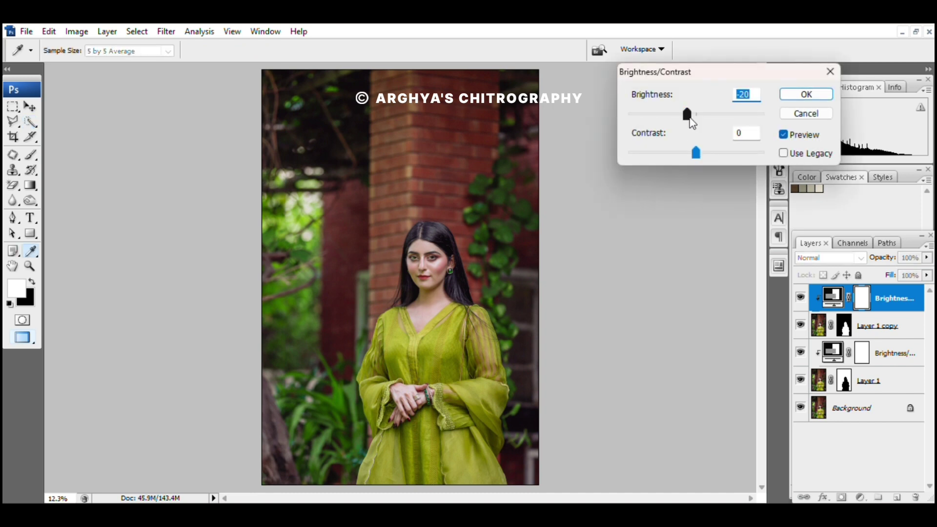
drag(689, 117, 692, 117)
drag(692, 118, 694, 120)
click(751, 94)
key(BackSpace)
text(0)
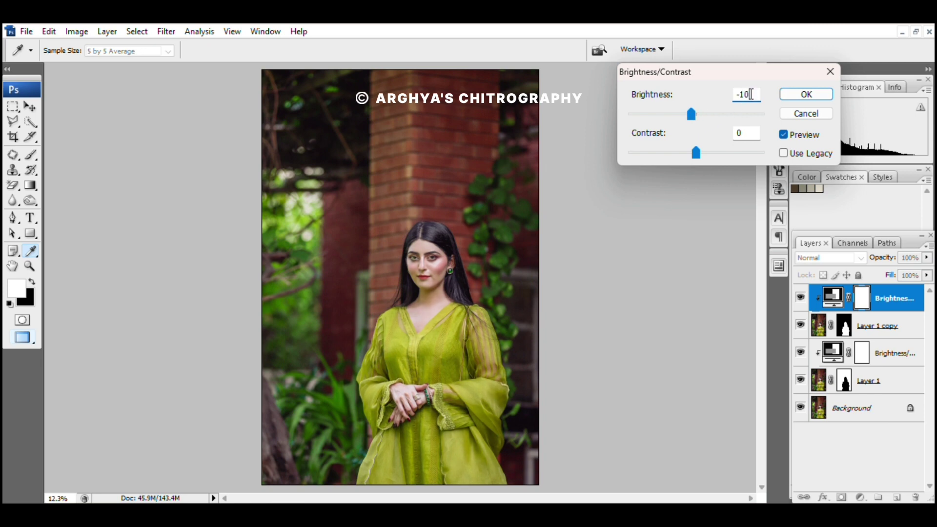
click(806, 94)
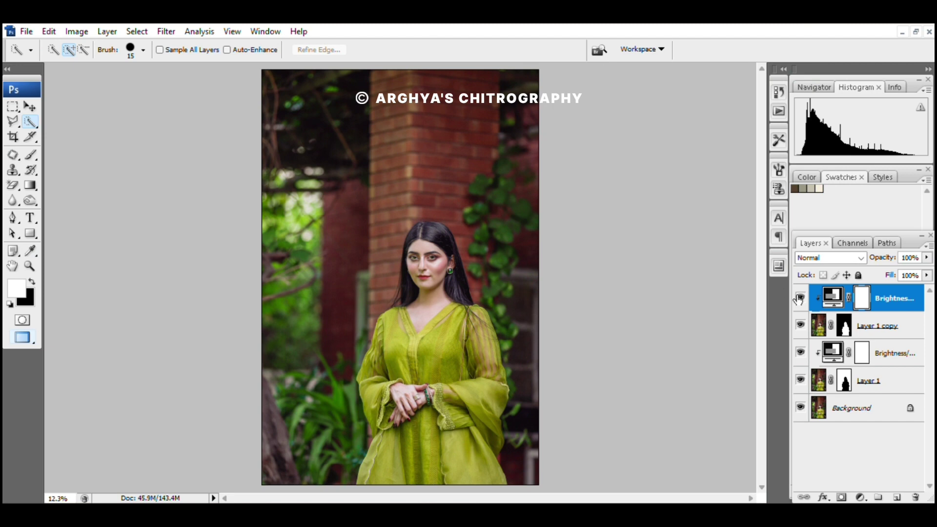
Change the lower Brightness/Contrast layer's brightness to -18.
double_click(839, 354)
drag(692, 115, 688, 119)
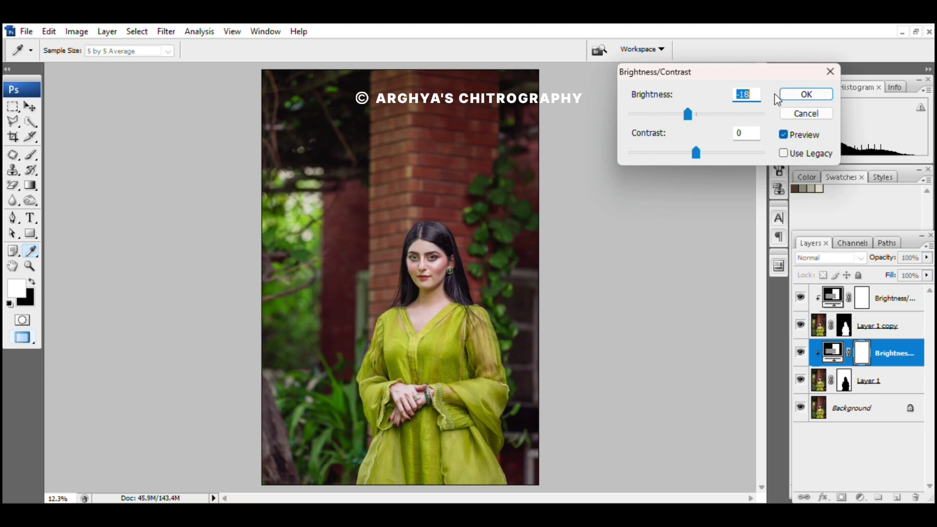
click(796, 95)
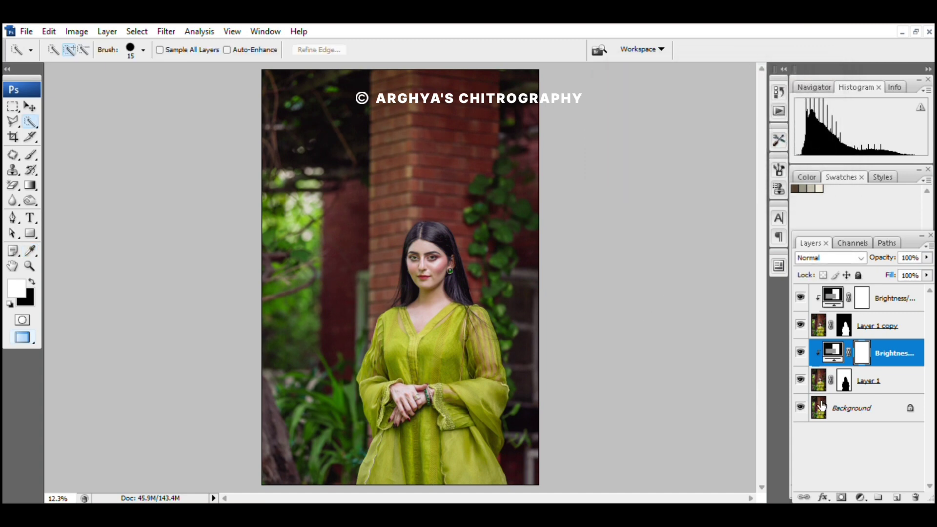
Group Layer 1 through the top adjustment layer and toggle the group to compare before/after.
click(886, 385)
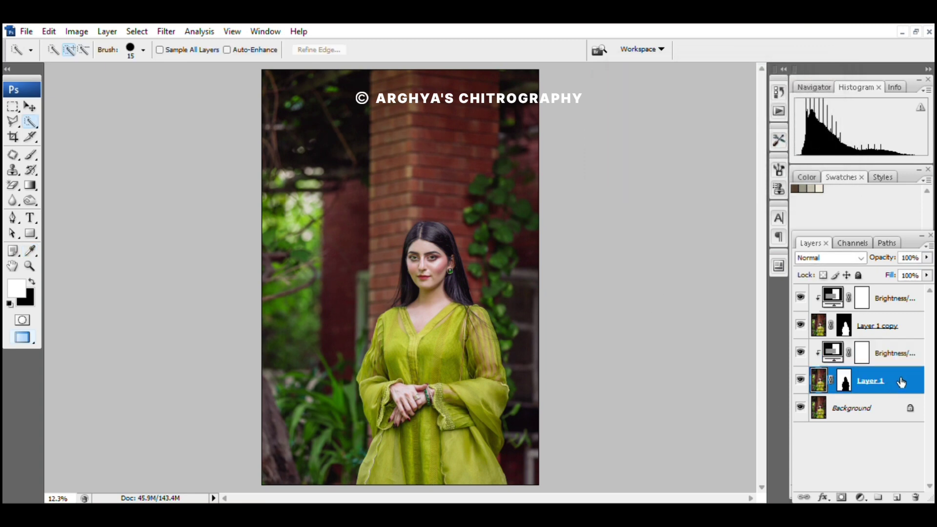
shift+click(879, 294)
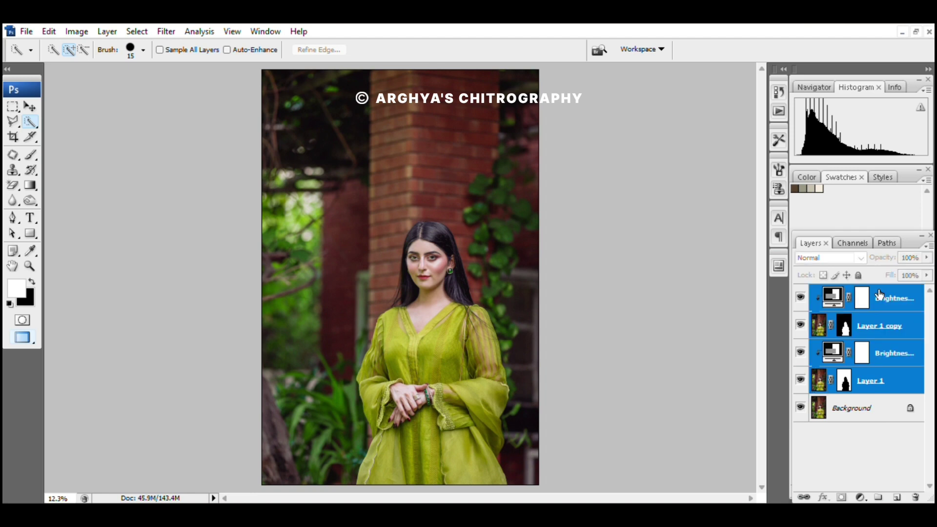
key(ctrl+g)
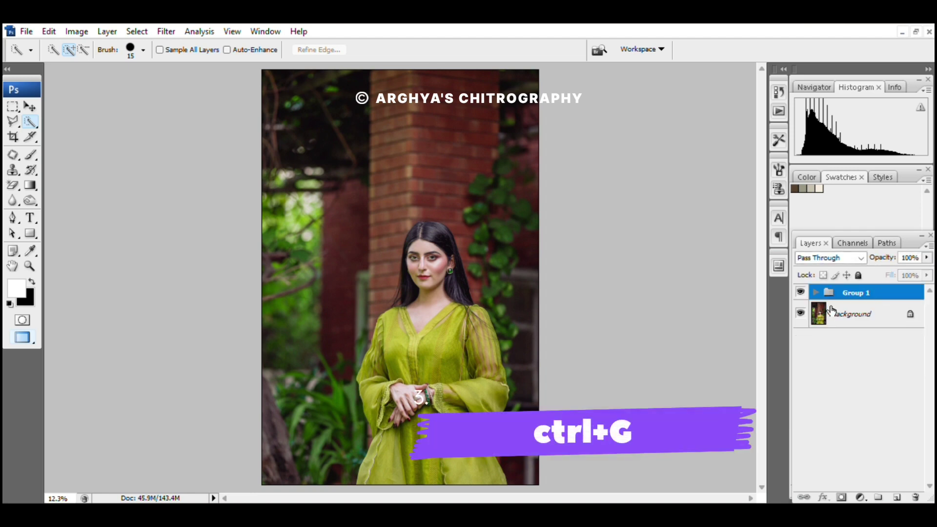
click(801, 295)
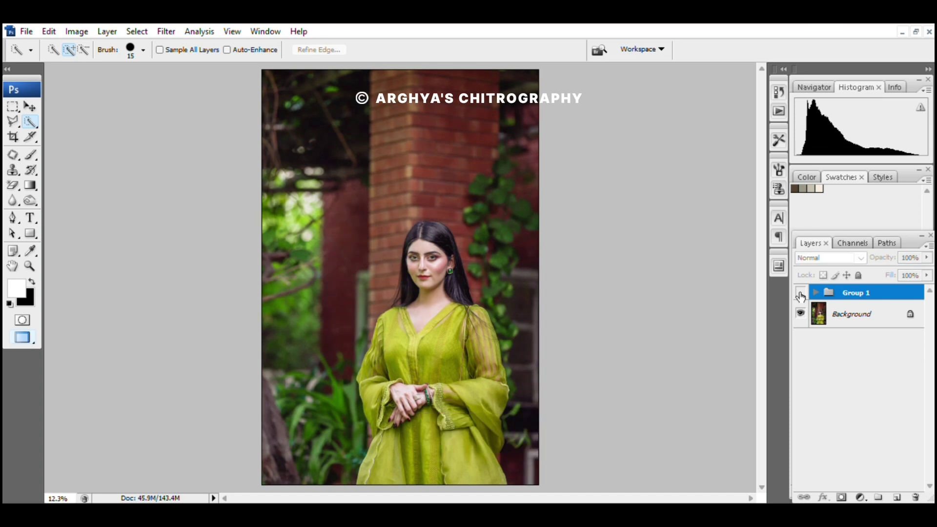
click(801, 293)
click(801, 293)
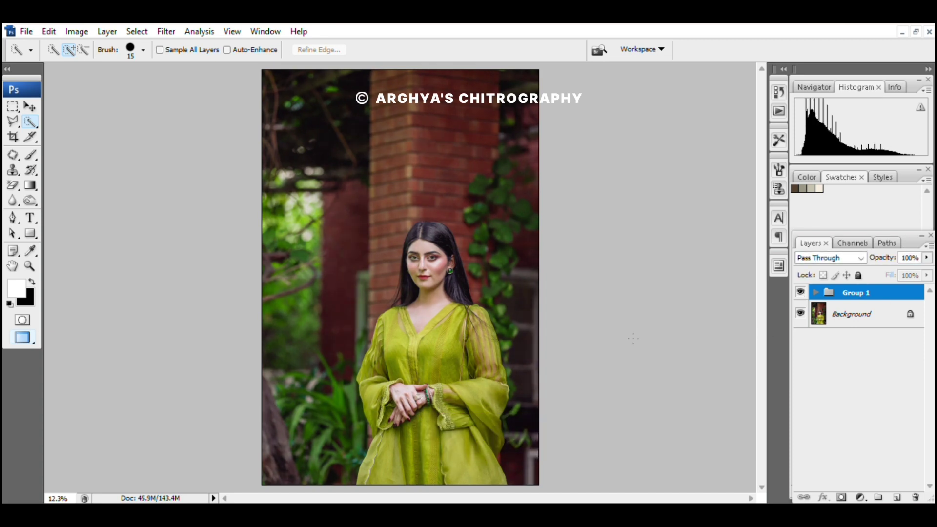
Rename the group 'light adjustment' and stamp all visible layers into a merged Layer 2.
double_click(858, 293)
key(BackSpace)
text(djustment)
key(Return)
key(ctrl+alt+shift+e)
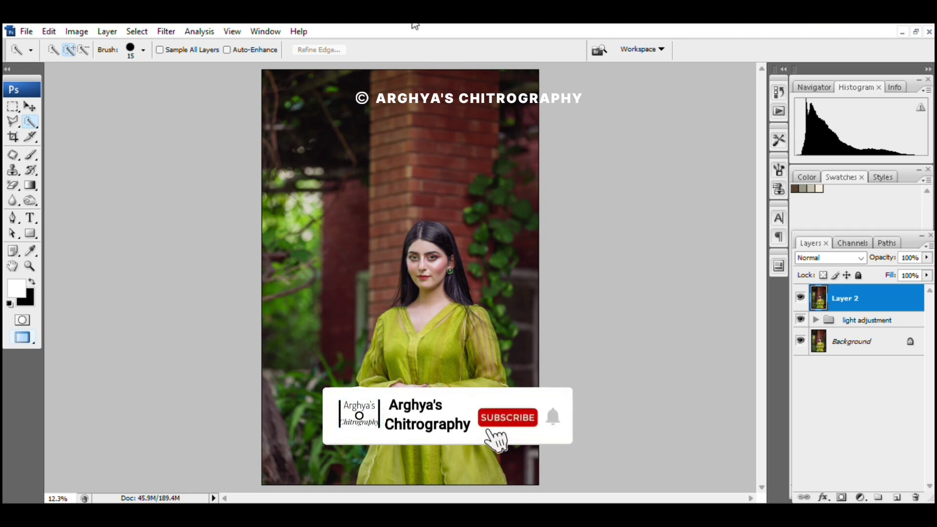
Zoom in to inspect the face, then raise the Levels white input to 245.
scroll(548, 280, up, 3)
scroll(464, 239, up, 1)
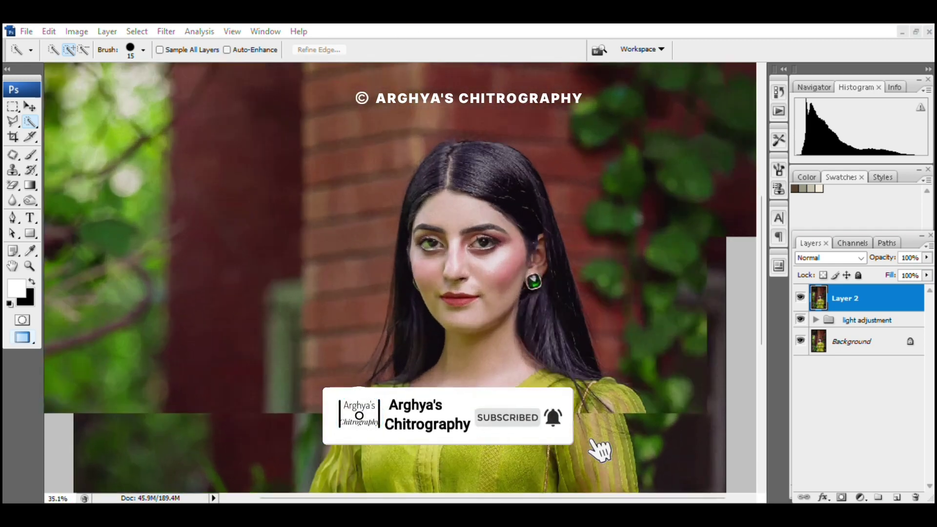
scroll(464, 239, up, 2)
scroll(464, 239, up, 2)
scroll(465, 240, up, 1)
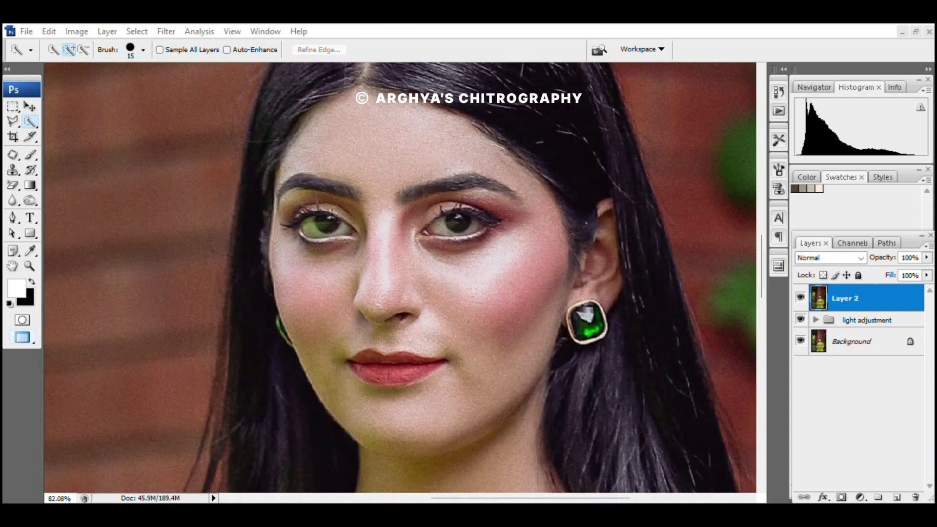
scroll(545, 195, down, 2)
scroll(545, 195, down, 1)
scroll(544, 195, down, 1)
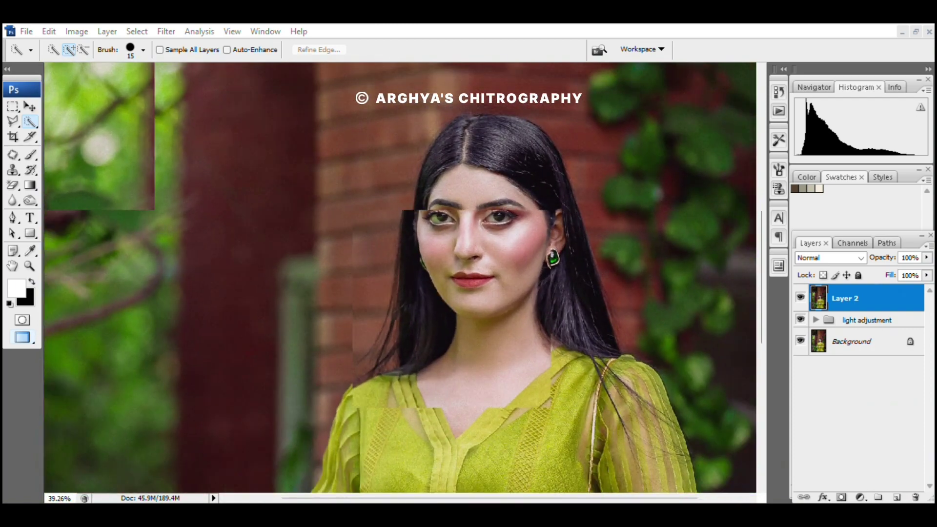
scroll(510, 232, up, 3)
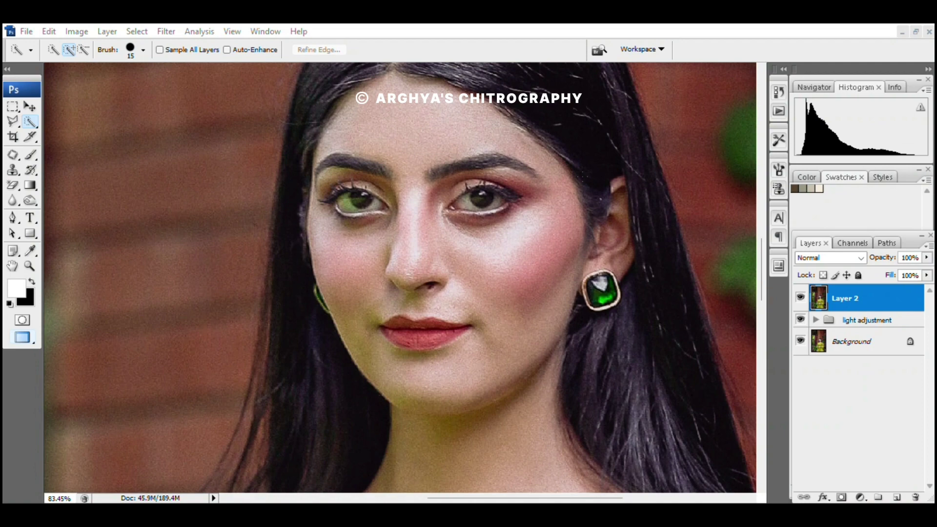
scroll(429, 258, down, 2)
scroll(430, 259, down, 1)
scroll(429, 259, down, 1)
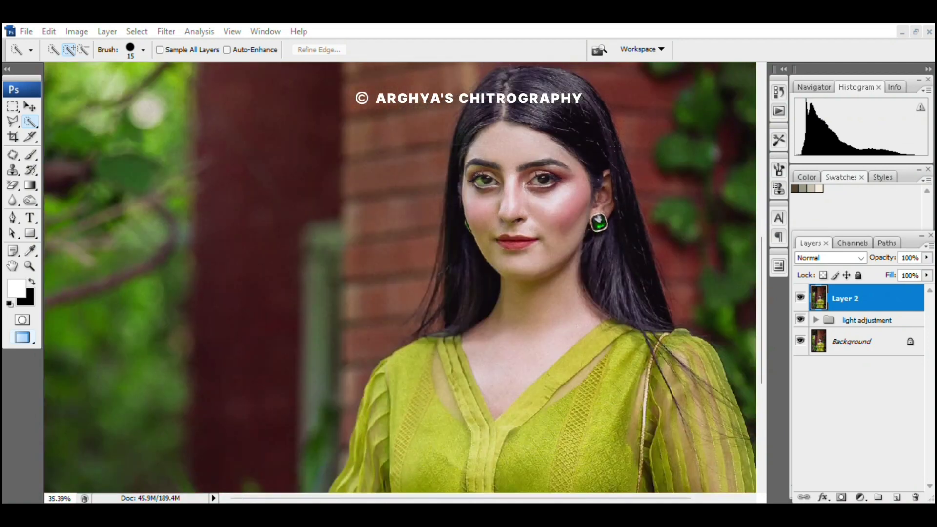
scroll(429, 258, down, 2)
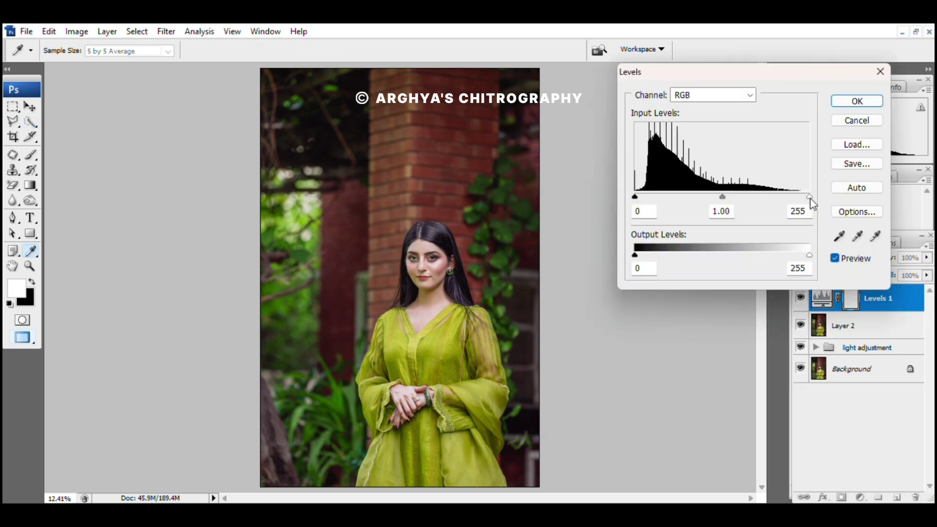
drag(810, 196, 802, 197)
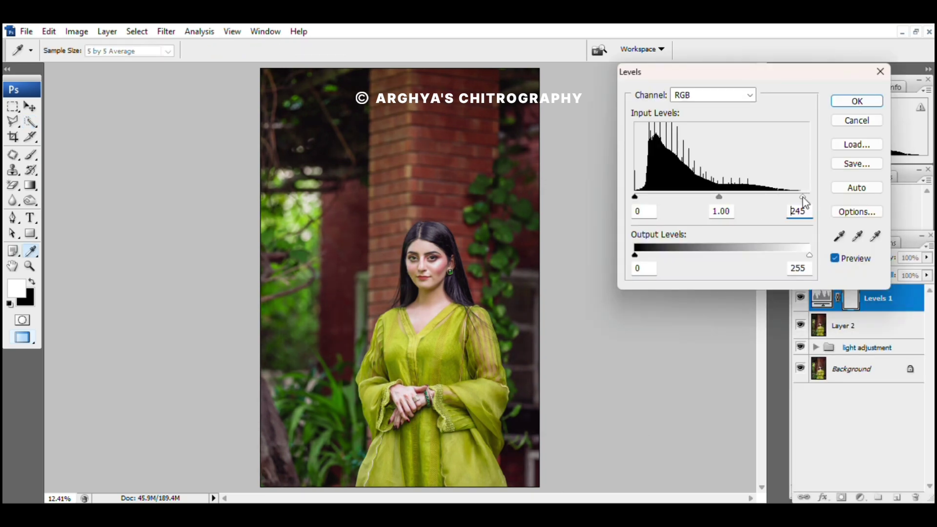
click(861, 498)
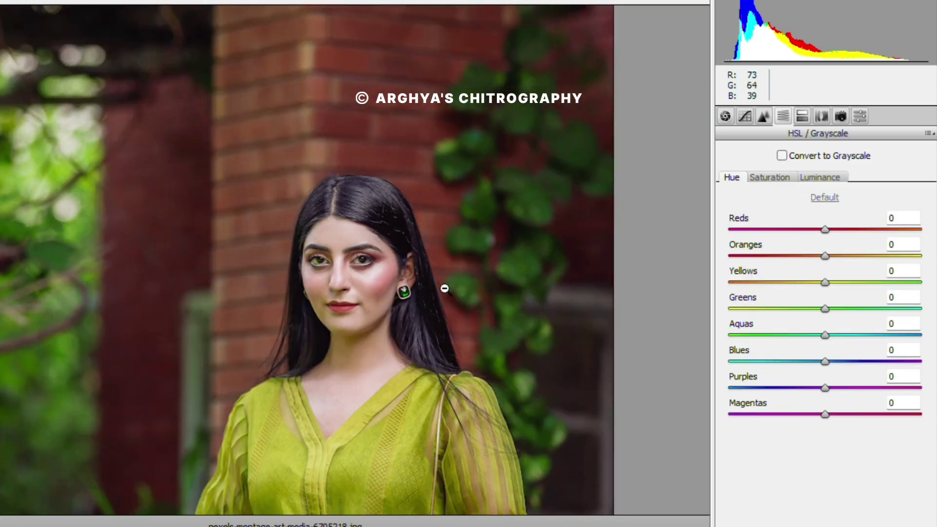
Set HSL luminance: Greens -10, oranges slightly darker, Reds back to 0.
alt+click(444, 288)
click(821, 177)
mouse_move(826, 283)
mouse_down()
mouse_move(803, 282)
mouse_move(827, 294)
mouse_move(820, 309)
mouse_up()
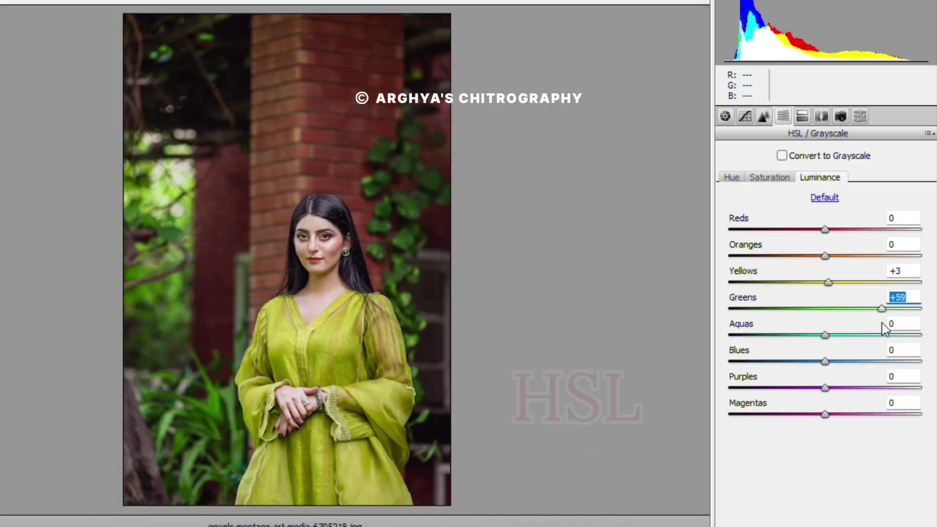
text(-10)
key(Tab)
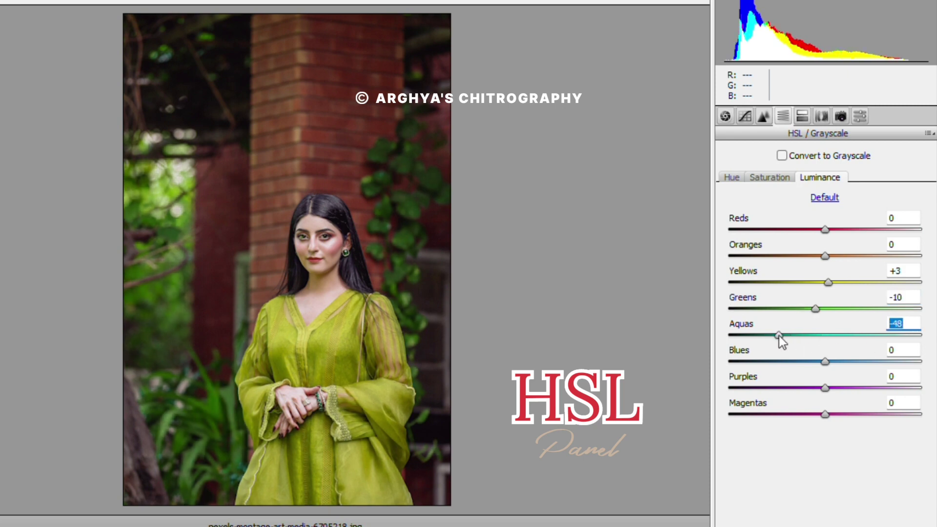
drag(825, 256, 932, 238)
text(0)
click(902, 404)
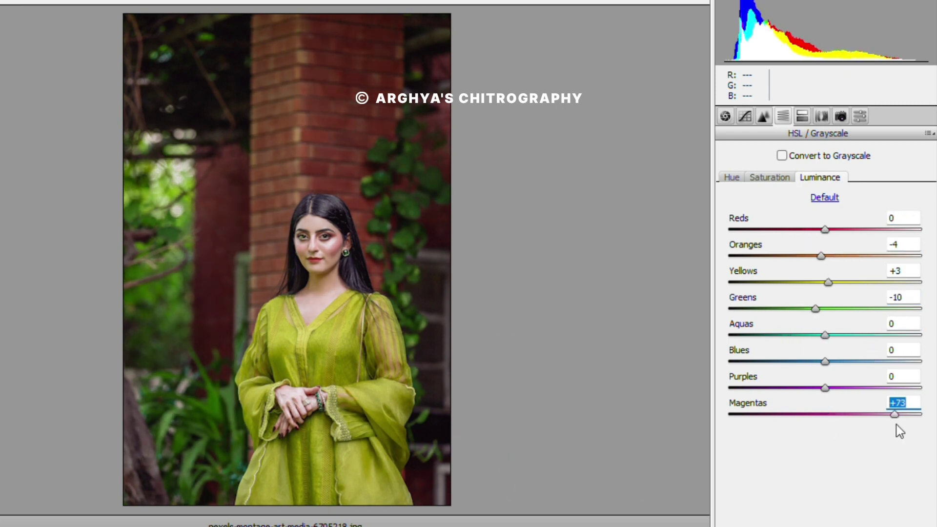
text(0)
Cut Greens saturation to about -12, trim Yellows saturation, and shift Greens hue -30, Yellows +10.
click(771, 179)
mouse_move(825, 309)
mouse_down()
mouse_move(775, 308)
mouse_move(871, 310)
mouse_move(812, 310)
mouse_move(825, 288)
mouse_move(842, 292)
mouse_move(825, 298)
mouse_move(857, 295)
mouse_move(827, 283)
mouse_move(835, 283)
mouse_move(814, 309)
mouse_move(860, 309)
mouse_move(801, 313)
mouse_up()
click(825, 282)
click(825, 256)
click(731, 178)
mouse_move(825, 284)
mouse_down()
mouse_move(876, 289)
mouse_move(838, 295)
mouse_move(852, 300)
mouse_move(803, 283)
mouse_move(821, 291)
mouse_up()
click(820, 177)
Split-tone highlights yellow (hue 59, saturation 12) and shadows blue (hue 221, saturation 14).
key(ctrl+alt+5)
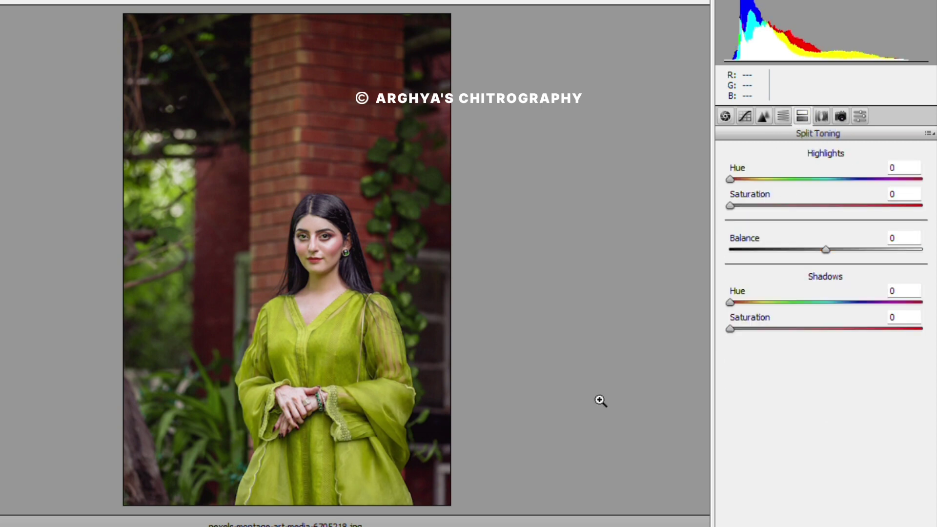
mouse_move(731, 206)
mouse_down()
mouse_move(748, 205)
mouse_move(770, 180)
mouse_move(921, 181)
mouse_move(752, 179)
mouse_move(865, 180)
mouse_up()
double_click(860, 180)
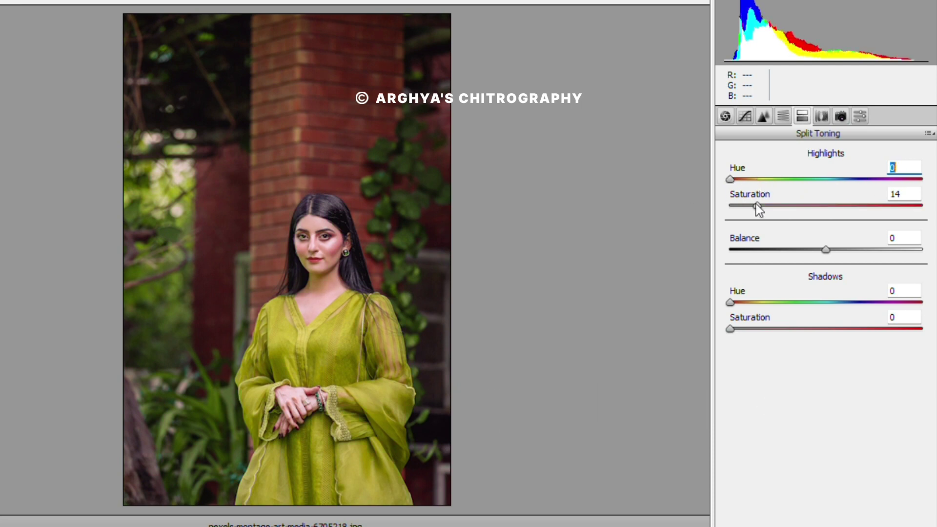
double_click(757, 206)
mouse_move(731, 328)
mouse_down()
mouse_move(757, 329)
mouse_move(775, 303)
mouse_move(834, 309)
mouse_move(724, 310)
mouse_move(848, 318)
mouse_move(860, 330)
mouse_move(843, 328)
mouse_up()
click(754, 332)
mouse_move(731, 206)
mouse_down()
mouse_move(753, 206)
mouse_move(735, 180)
mouse_move(813, 178)
mouse_move(759, 180)
mouse_up()
drag(846, 303, 849, 303)
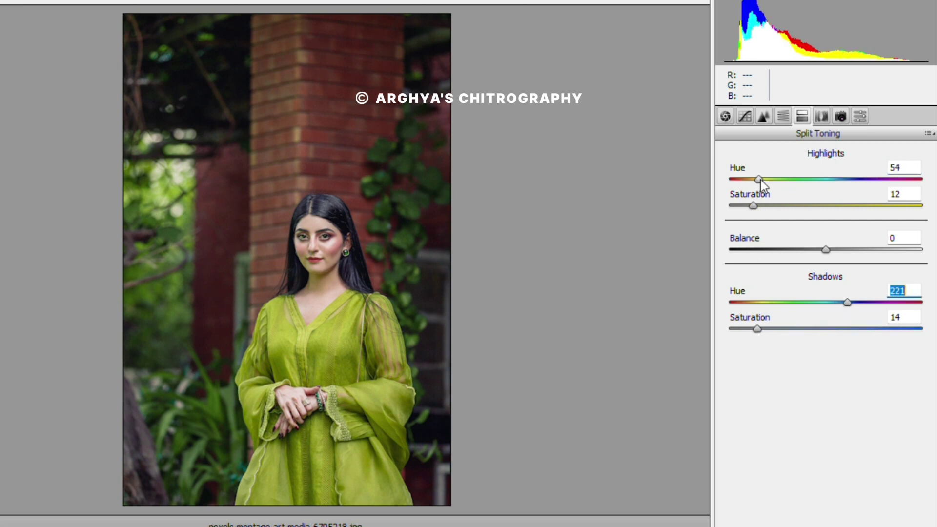
mouse_move(760, 179)
mouse_down()
mouse_move(788, 180)
mouse_move(764, 205)
mouse_up()
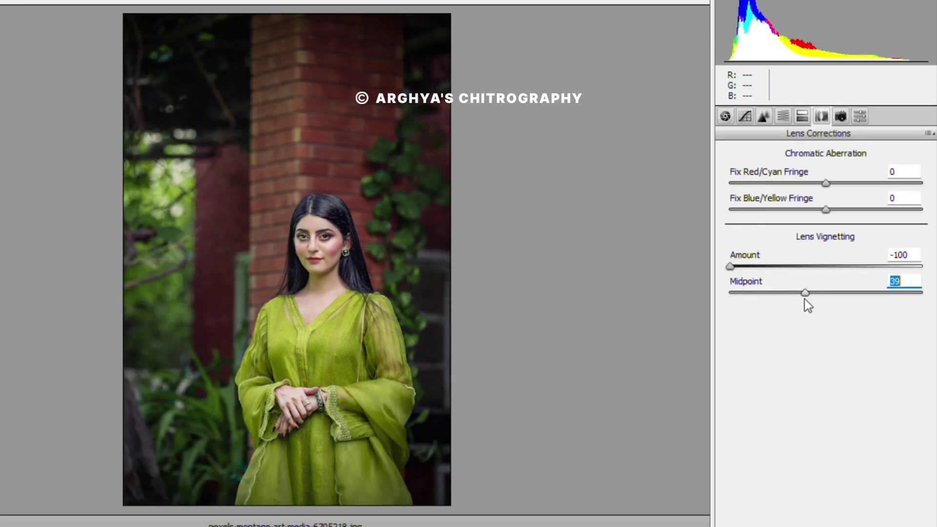
Add a darkening edge vignette with Amount about -49 and Midpoint 20.
drag(805, 299, 770, 300)
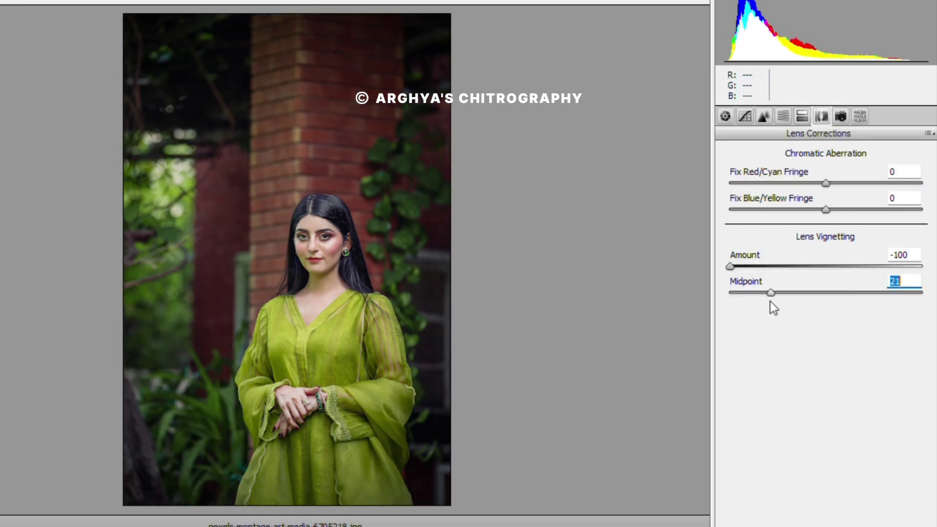
drag(793, 267, 785, 268)
mouse_move(771, 293)
mouse_down()
mouse_move(829, 294)
mouse_move(727, 298)
mouse_move(824, 298)
mouse_move(769, 300)
mouse_up()
drag(785, 266, 778, 266)
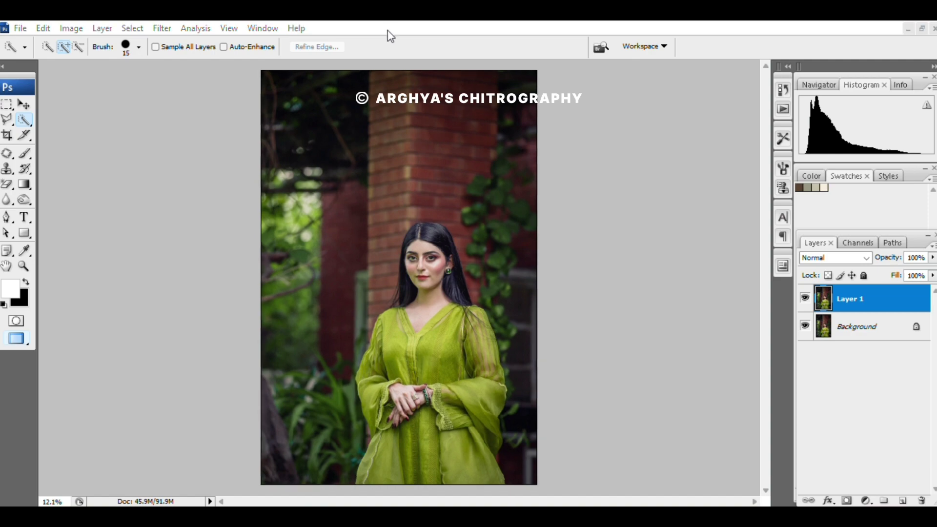
Set a 14 px brush and softly paint the sampled sage-green iris tone over the left iris.
scroll(475, 308, up, 2)
scroll(471, 244, up, 2)
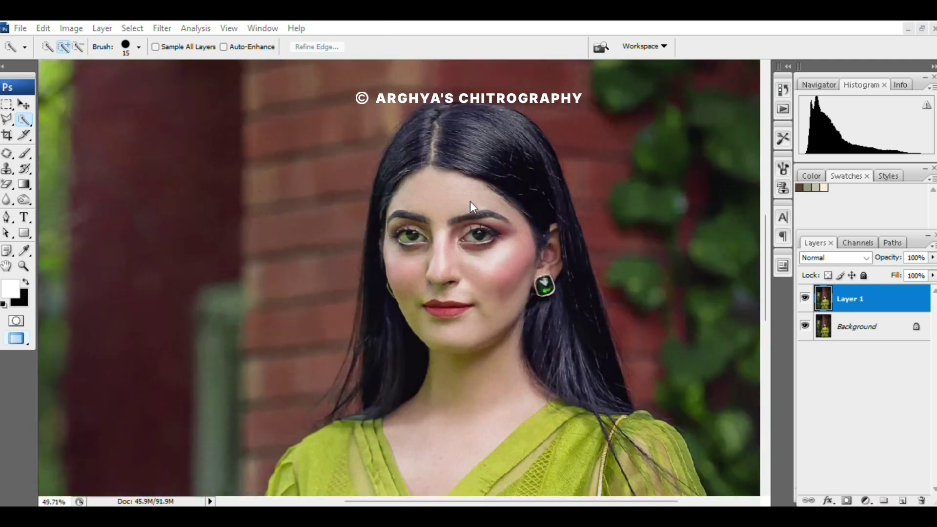
scroll(464, 209, up, 2)
scroll(420, 254, up, 1)
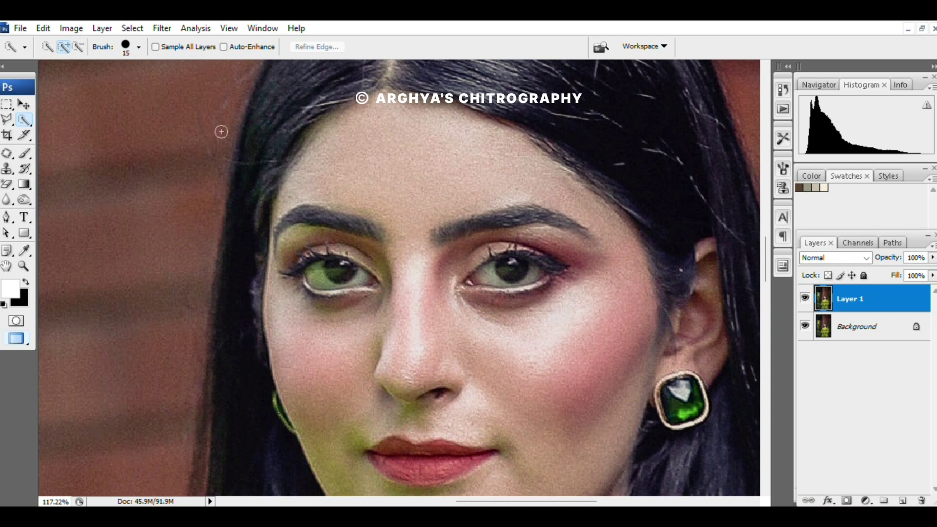
click(25, 153)
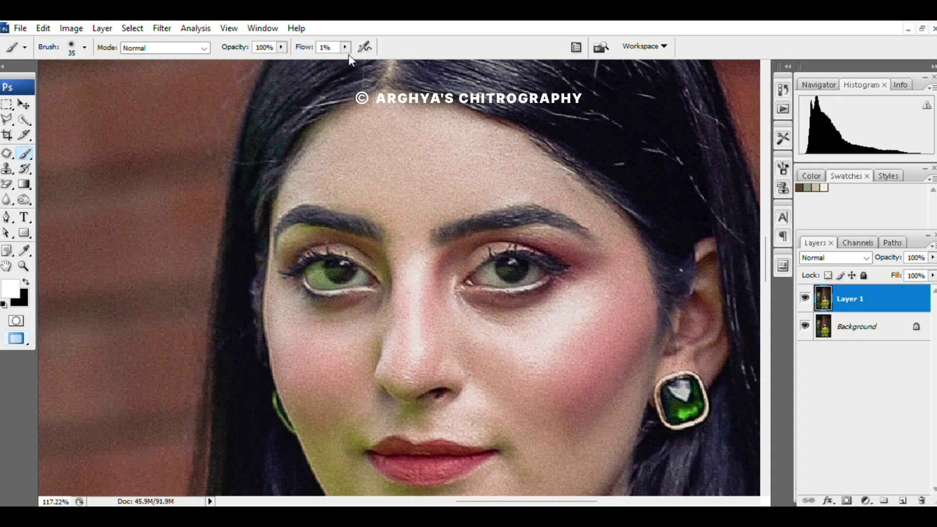
right_click(401, 276)
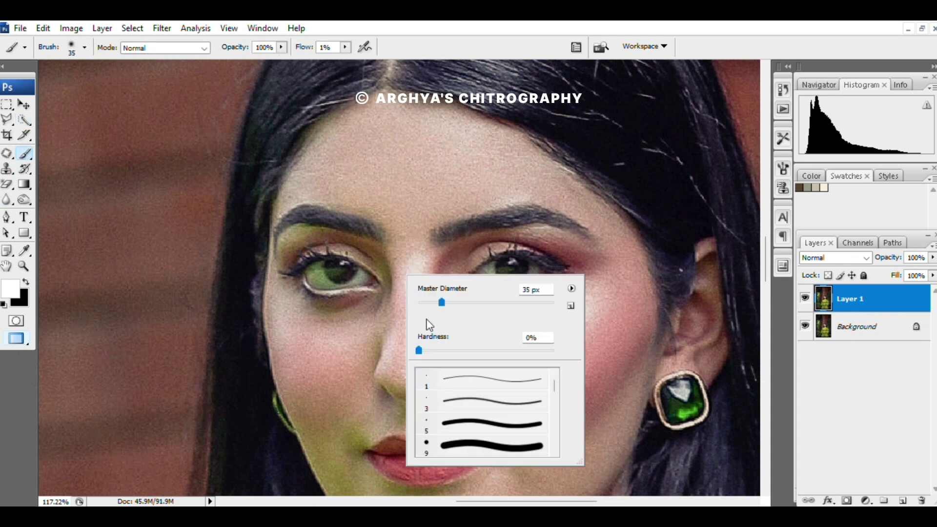
drag(442, 303, 429, 303)
click(721, 54)
scroll(391, 262, up, 3)
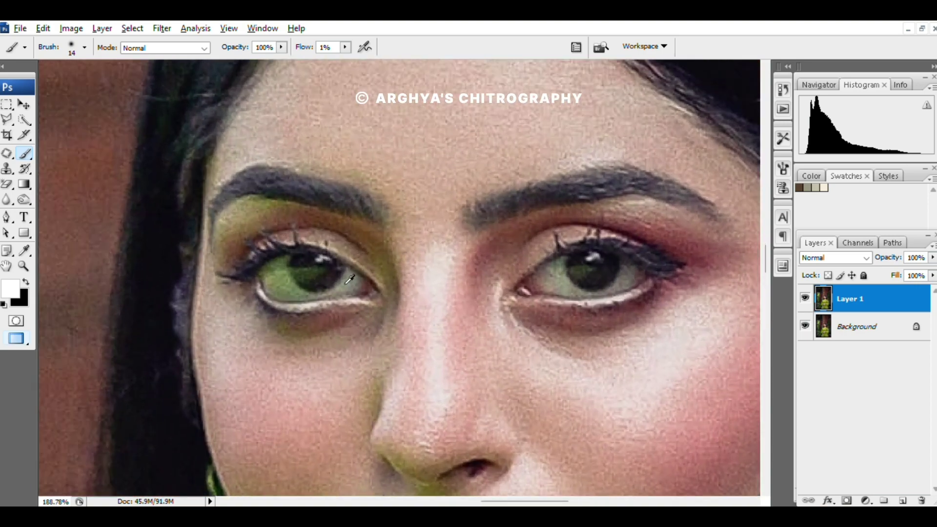
alt+click(350, 280)
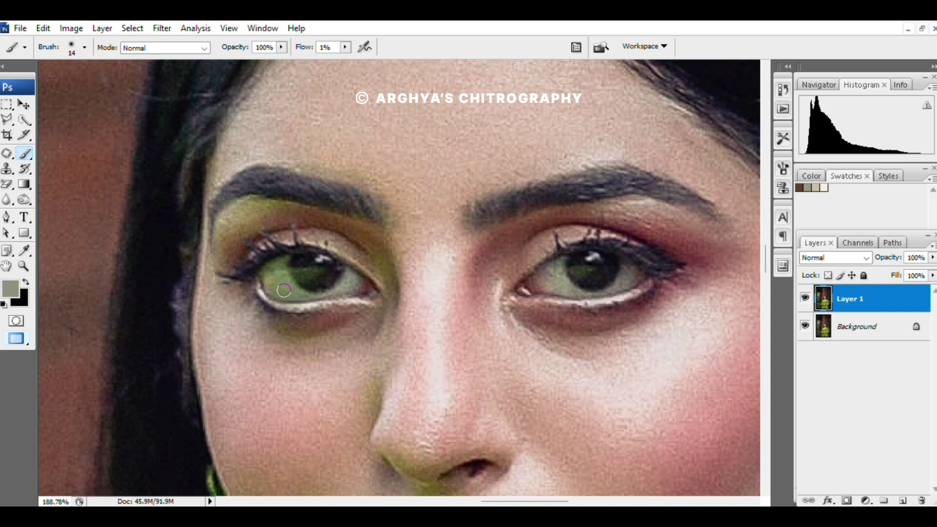
drag(270, 287, 282, 289)
Resample a grey-green iris tone, repaint the left iris, and shrink the brush to 8 px.
scroll(318, 295, up, 1)
alt+click(303, 285)
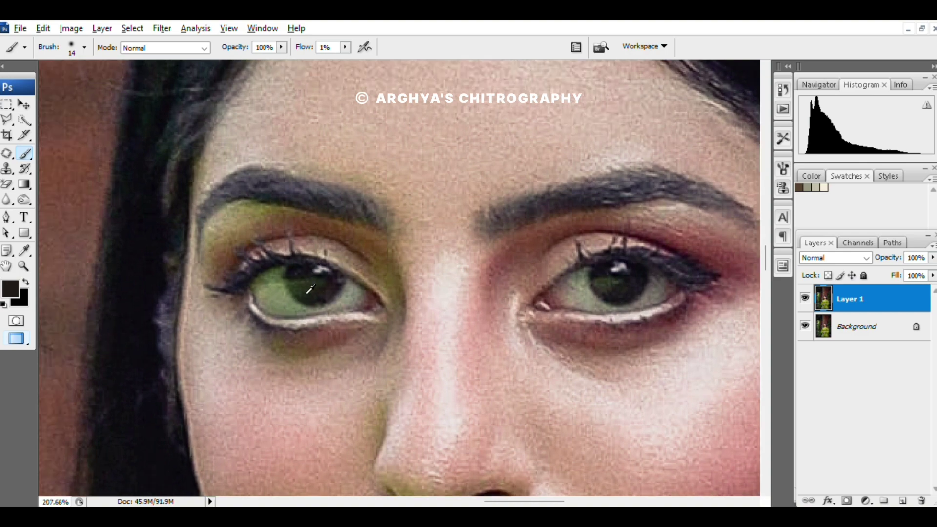
alt+click(267, 289)
drag(267, 289, 275, 294)
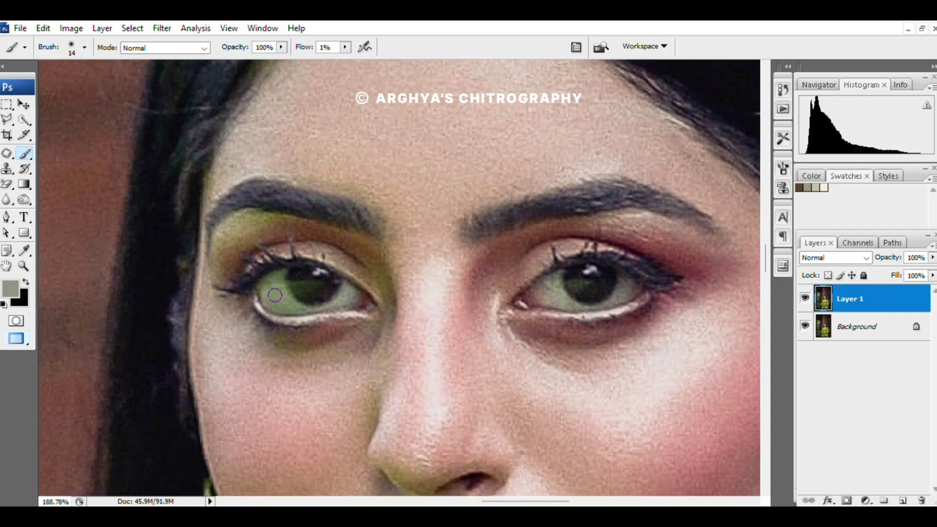
right_click(289, 296)
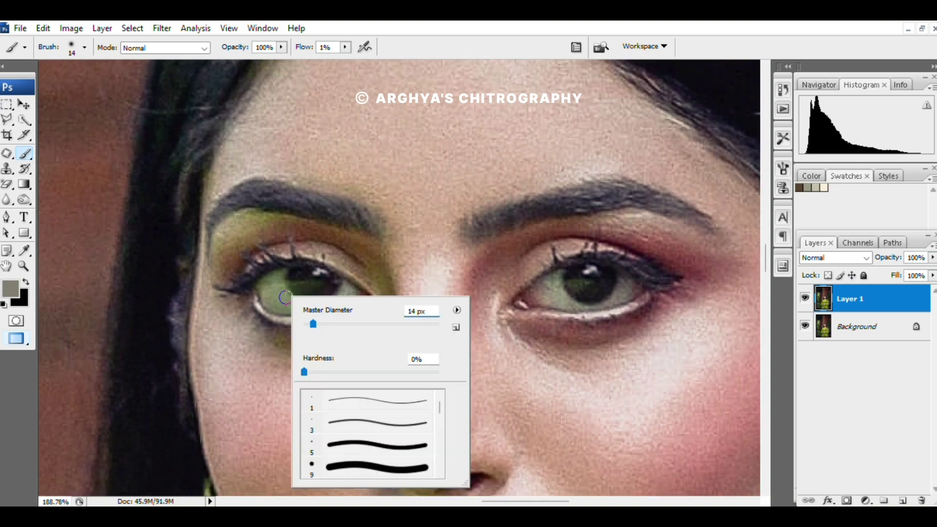
text(8)
key(Return)
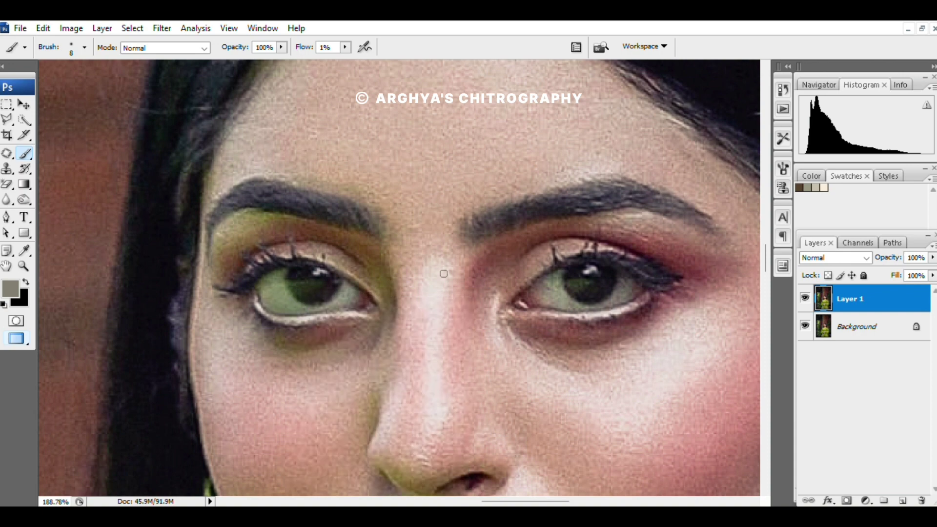
scroll(444, 274, down, 2)
scroll(464, 247, up, 2)
scroll(461, 261, up, 1)
alt+click(461, 261)
scroll(293, 303, up, 2)
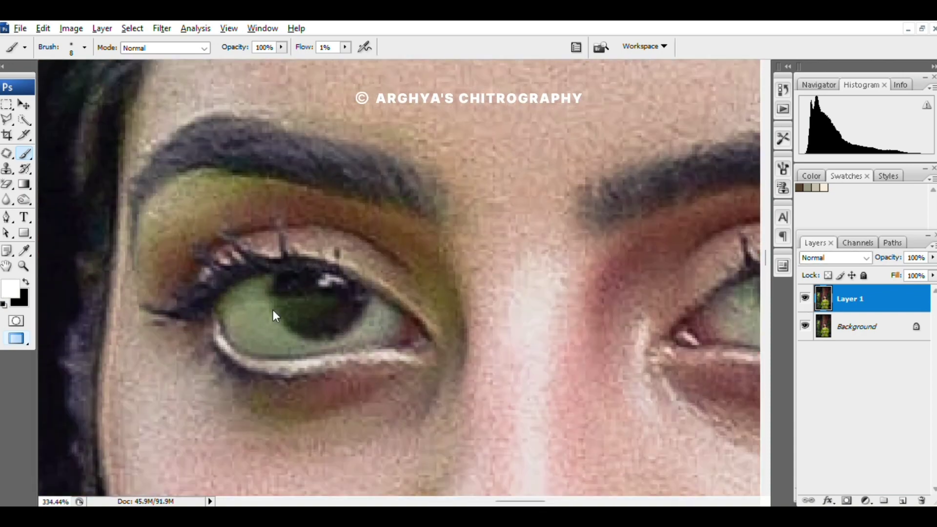
scroll(275, 316, down, 2)
Use a 12 px black brush to softly darken the rim of the left iris.
key(x)
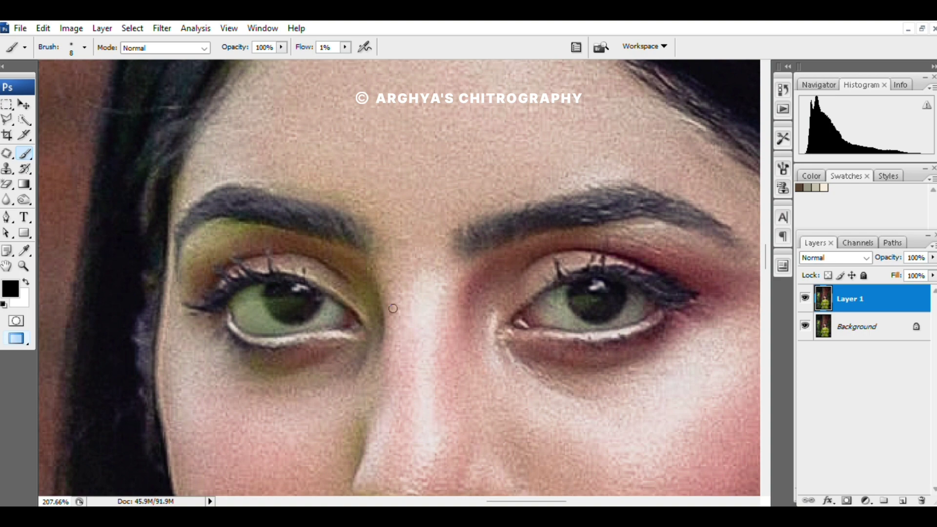
key(x)
right_click(249, 314)
text(12)
key(Return)
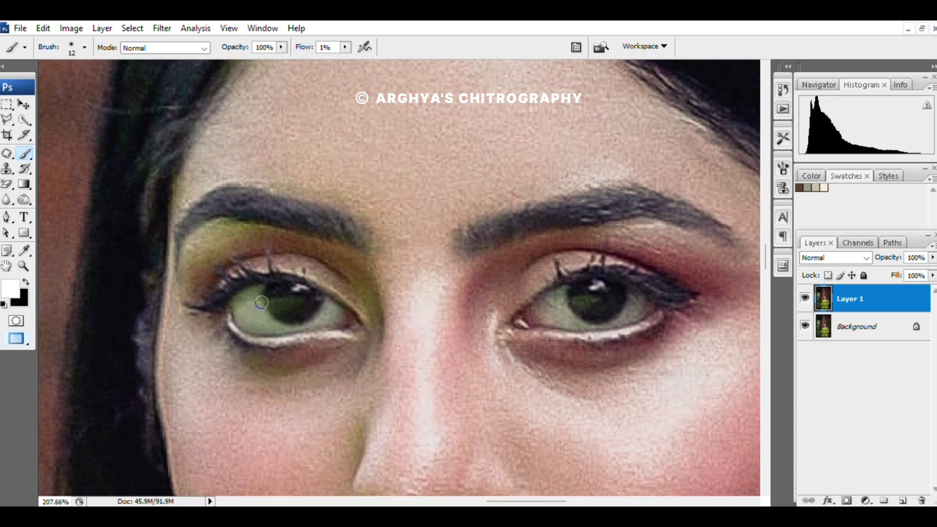
scroll(410, 203, down, 3)
scroll(451, 215, up, 3)
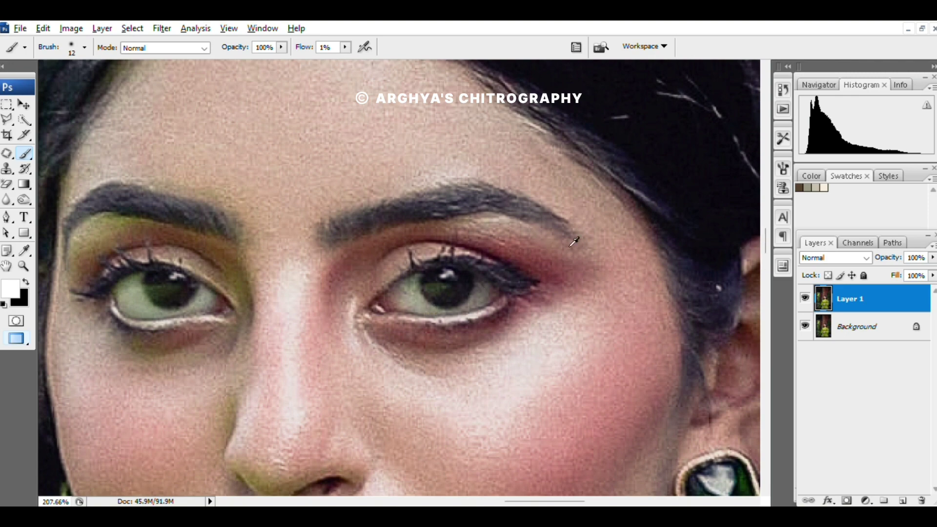
scroll(575, 236, down, 3)
key(x)
scroll(581, 252, up, 1)
scroll(420, 279, up, 1)
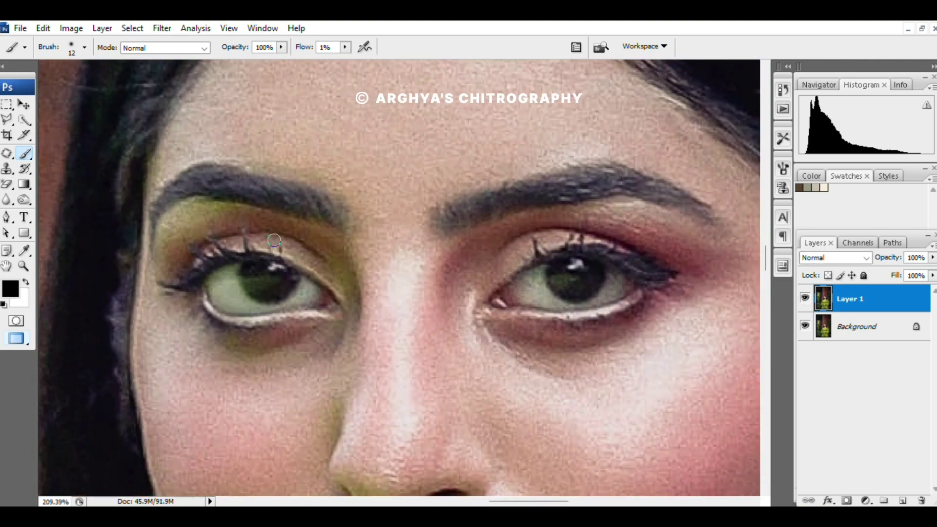
scroll(264, 303, up, 2)
mouse_move(272, 293)
mouse_down()
mouse_move(247, 272)
mouse_move(271, 278)
mouse_move(260, 291)
mouse_move(286, 287)
mouse_move(243, 259)
mouse_move(259, 255)
mouse_up()
Switch to white and softly lighten the right eye's iris.
scroll(439, 262, down, 1)
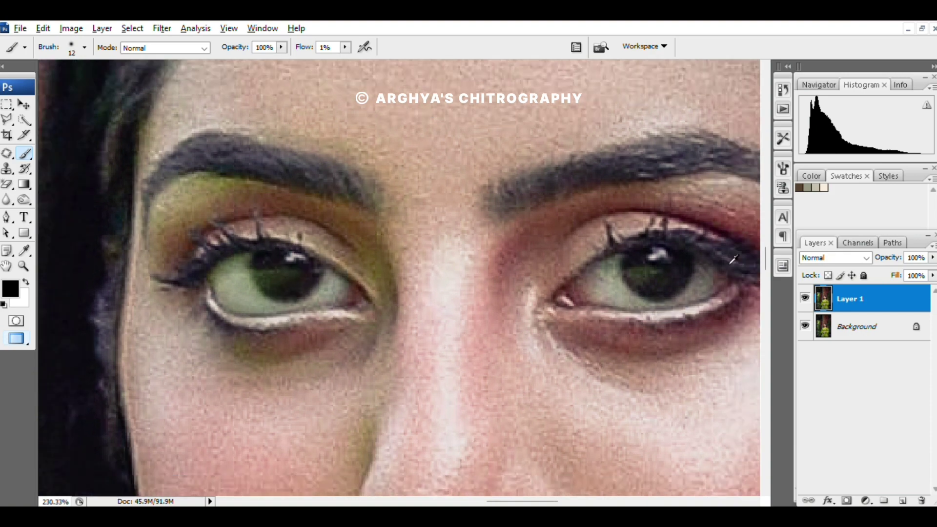
scroll(732, 258, down, 2)
scroll(728, 261, up, 1)
key(x)
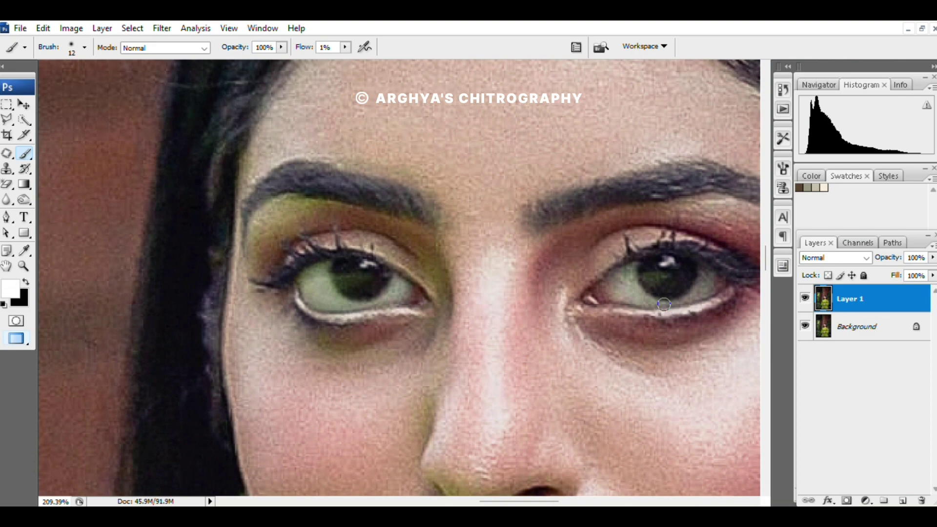
scroll(664, 305, up, 1)
mouse_move(605, 286)
mouse_down()
mouse_move(628, 296)
mouse_move(711, 278)
mouse_move(649, 318)
mouse_up()
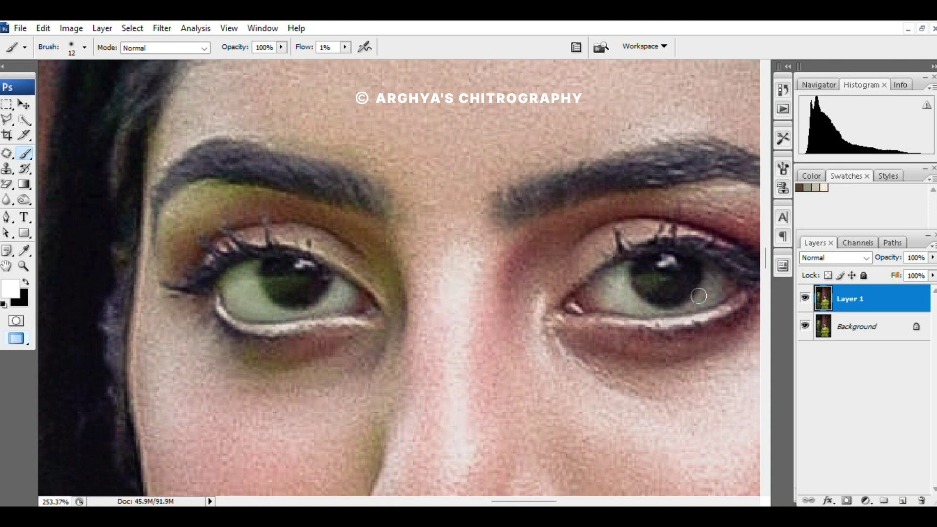
scroll(419, 210, down, 6)
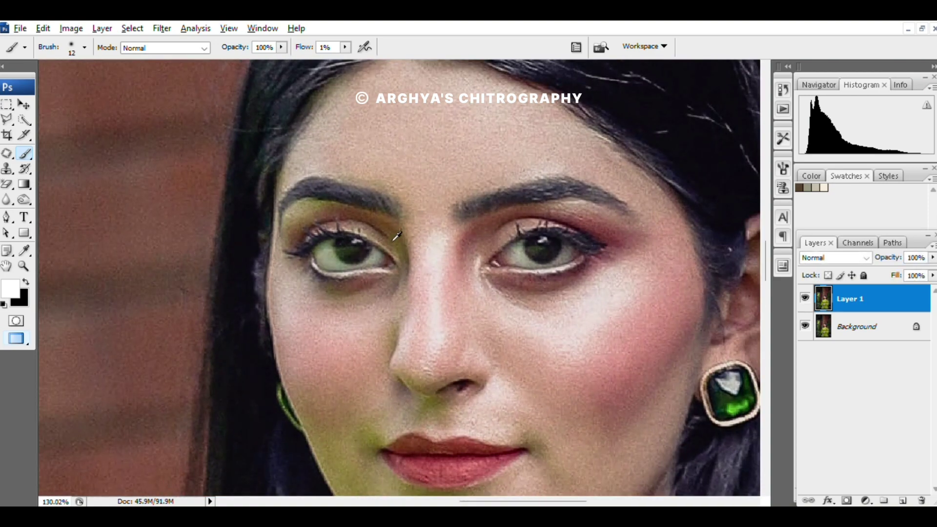
scroll(397, 236, down, 4)
scroll(397, 236, down, 2)
scroll(468, 277, up, 4)
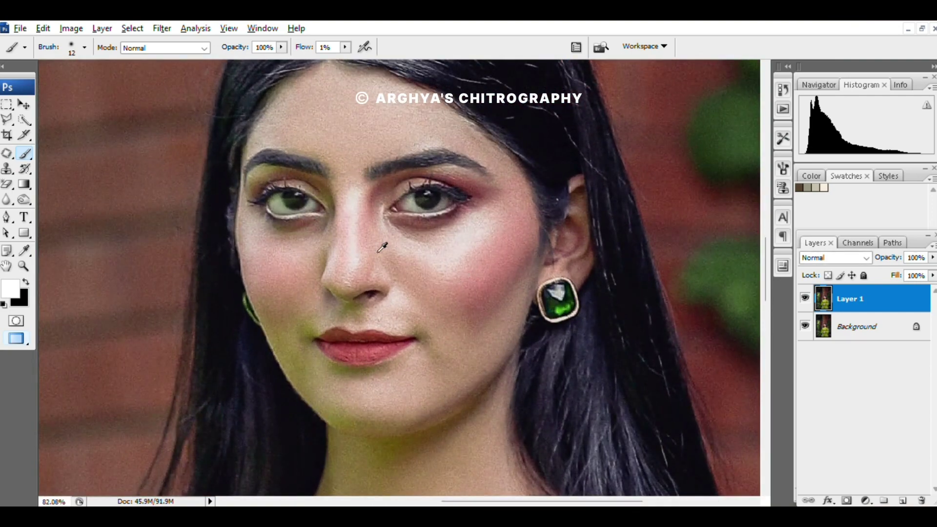
scroll(383, 248, down, 2)
scroll(382, 247, down, 1)
scroll(382, 247, down, 1)
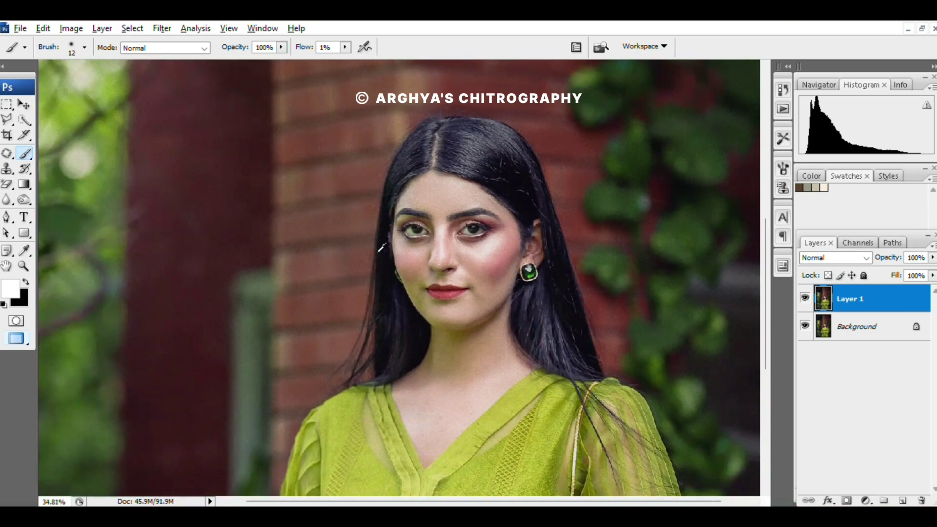
scroll(383, 247, down, 1)
scroll(383, 248, down, 2)
scroll(383, 247, down, 1)
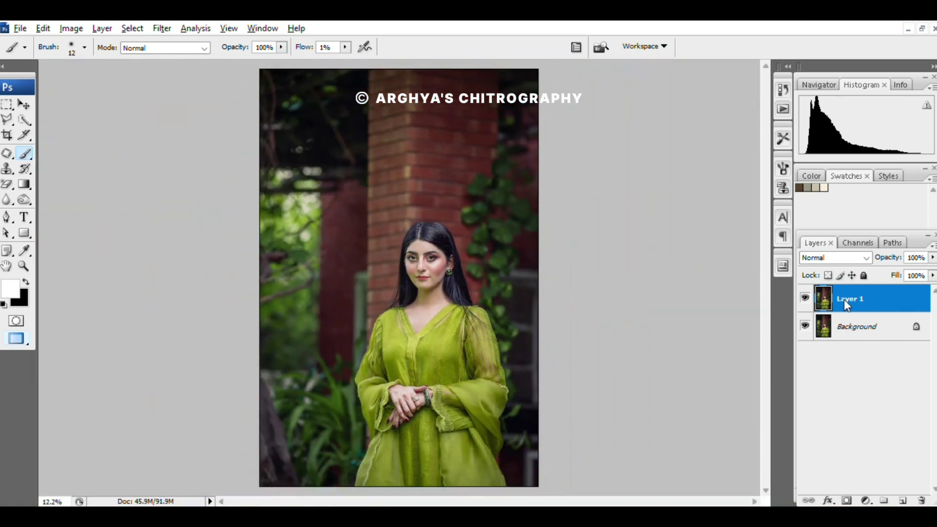
Rename Layer 1 to 'eye clarity', stamp visible layers, and add a Gradient Map layer.
double_click(859, 301)
text(eye clar)
text(ity)
key(Return)
key(alt+shift+e)
key(ctrl+alt+shift+e)
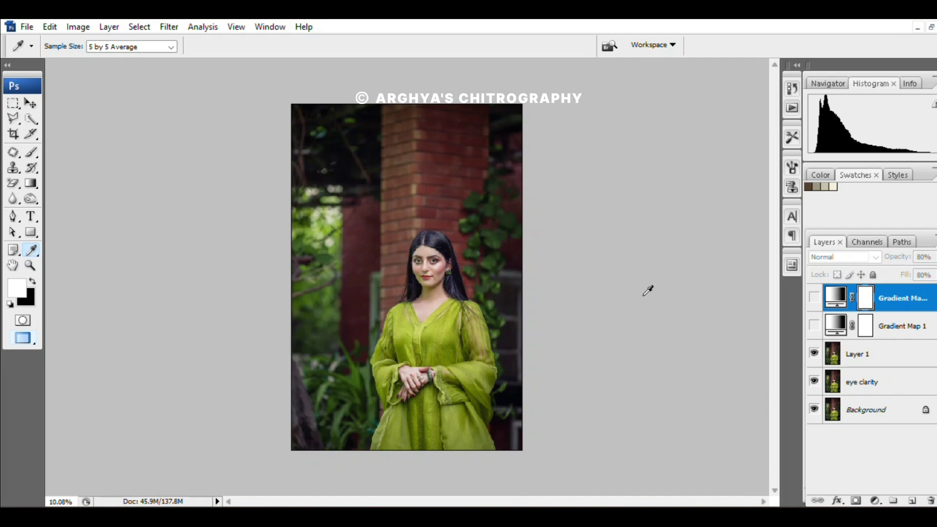
click(875, 501)
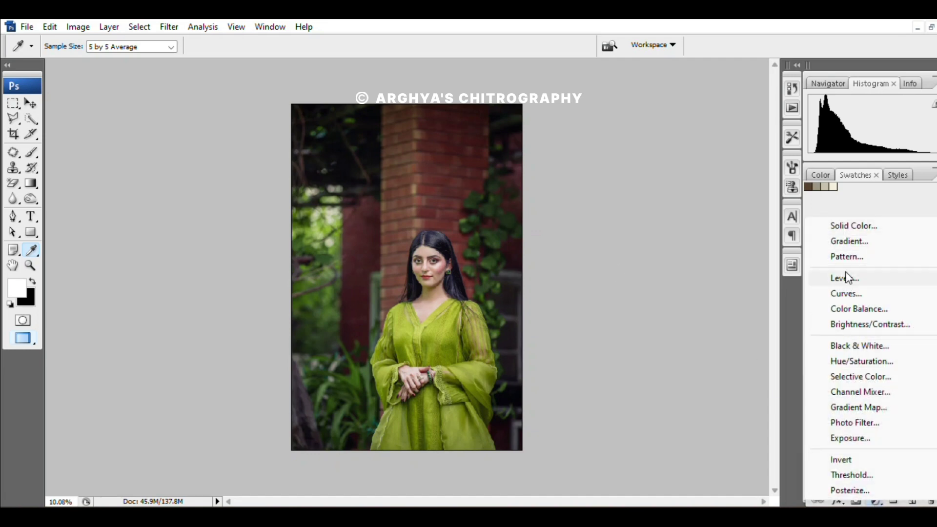
click(859, 408)
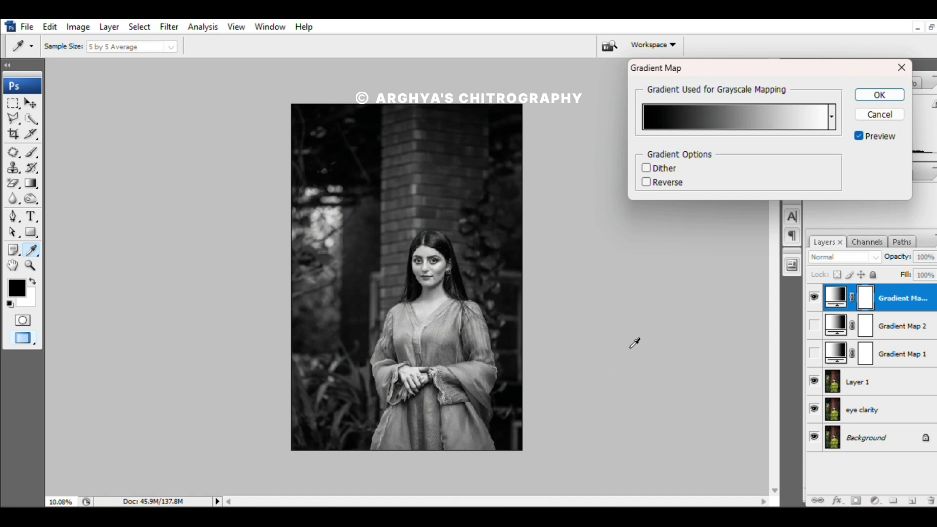
Set the gradient's end stops to purple b65fc9 and 705fc9.
click(704, 123)
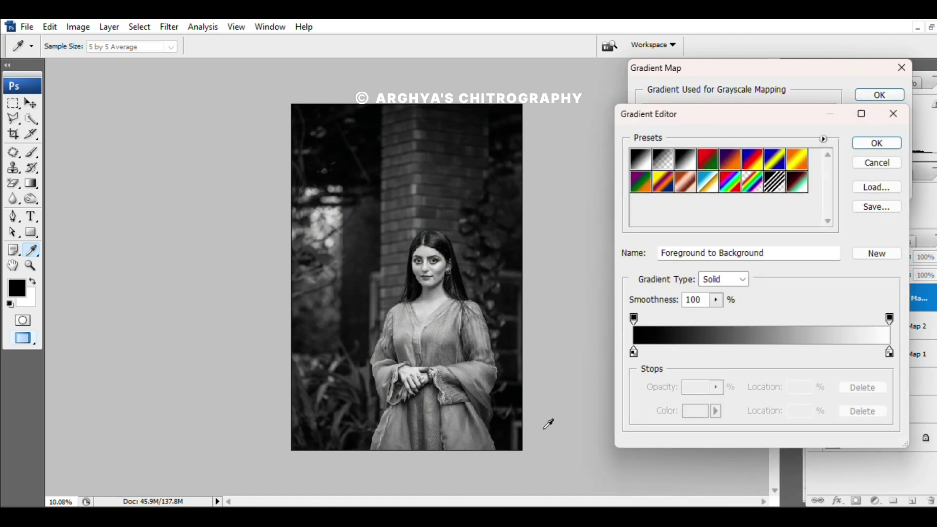
click(634, 352)
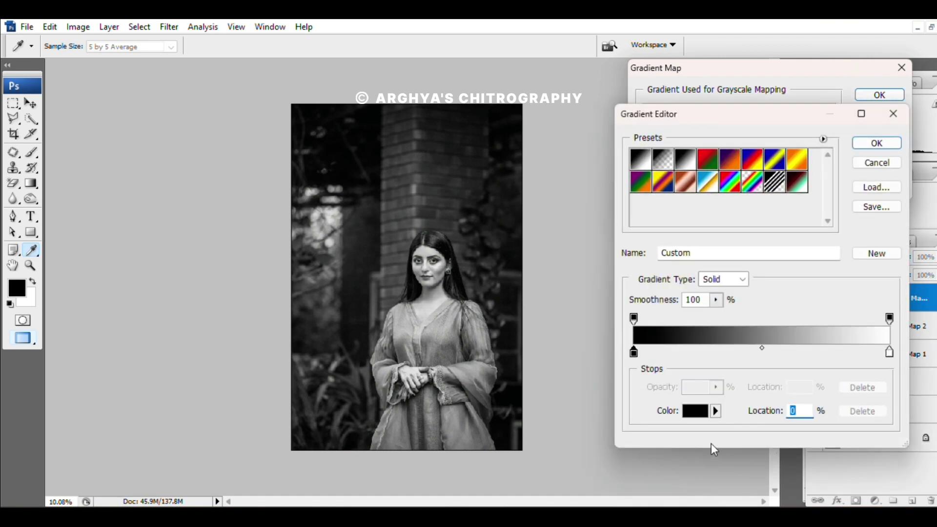
click(695, 411)
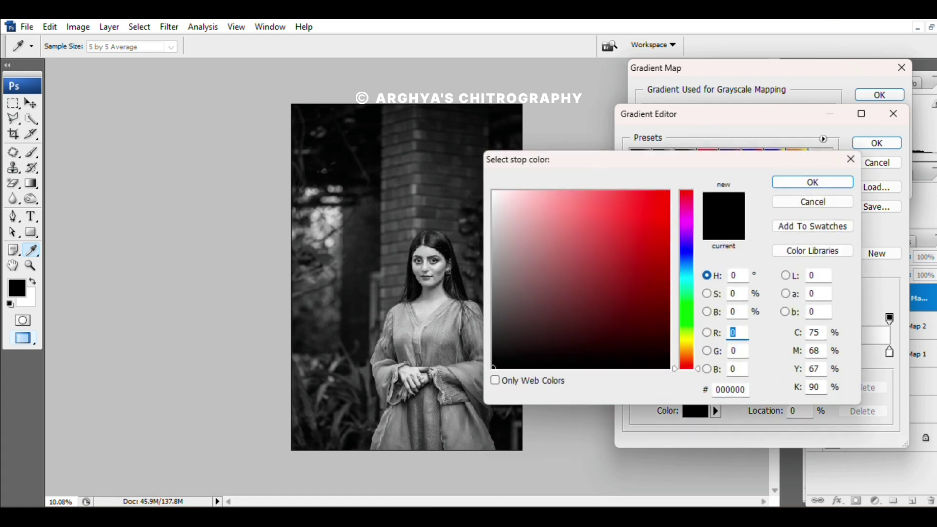
double_click(746, 390)
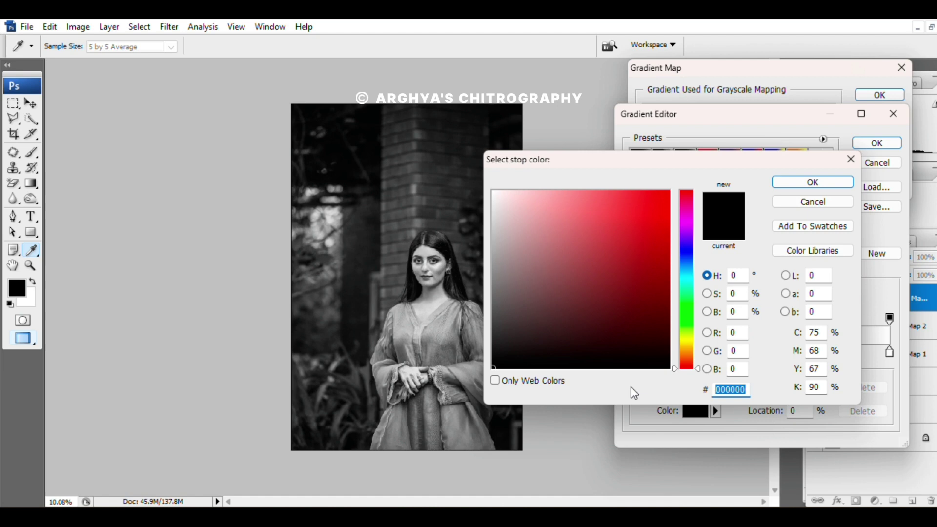
text(b65)
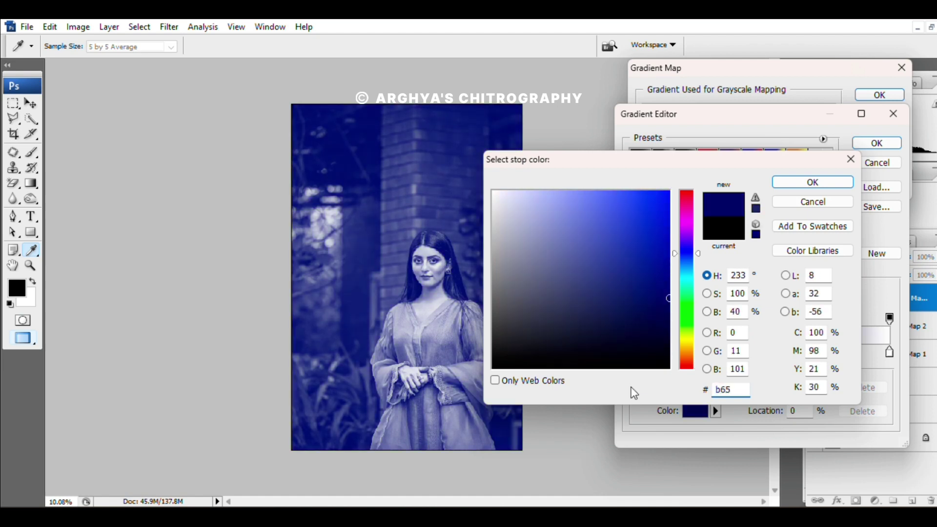
text(fc9)
key(Return)
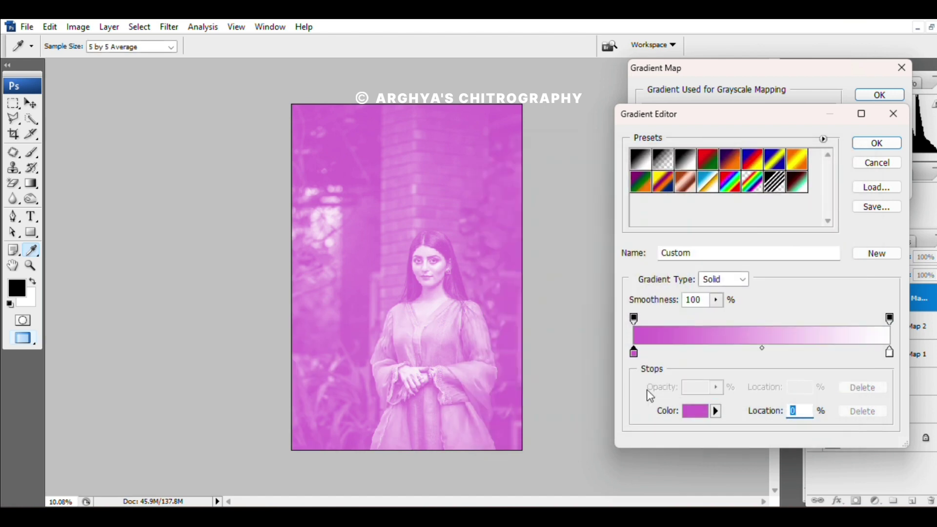
click(889, 351)
click(696, 411)
double_click(728, 389)
text(705fc9)
key(Return)
click(766, 351)
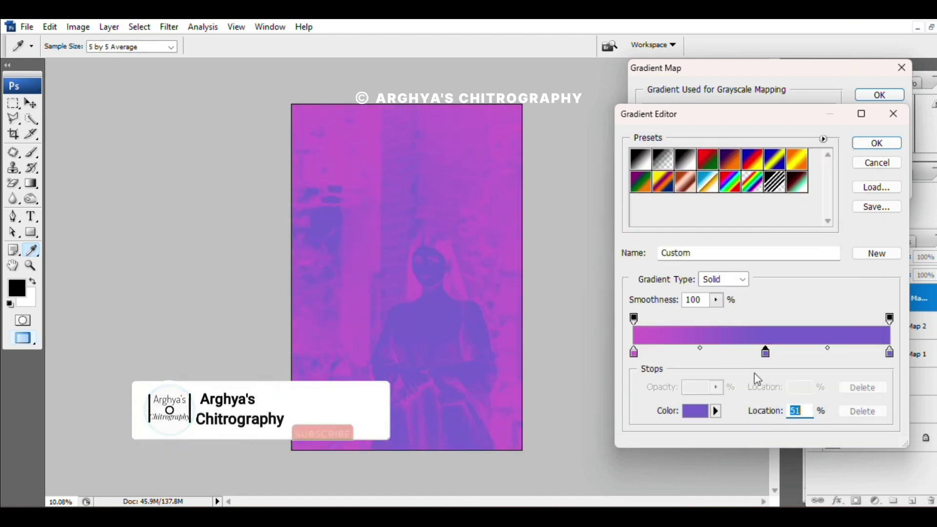
Add stops c9c95e, 4a4a3d and 483d4a, then apply the gradient map.
click(695, 411)
text(c9c95e)
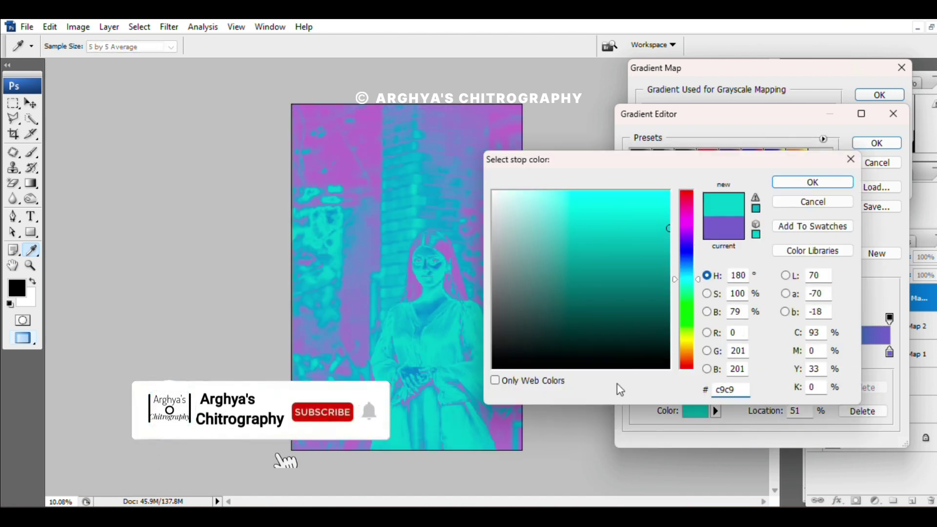
key(Return)
click(830, 351)
click(695, 411)
text(4a4a3d)
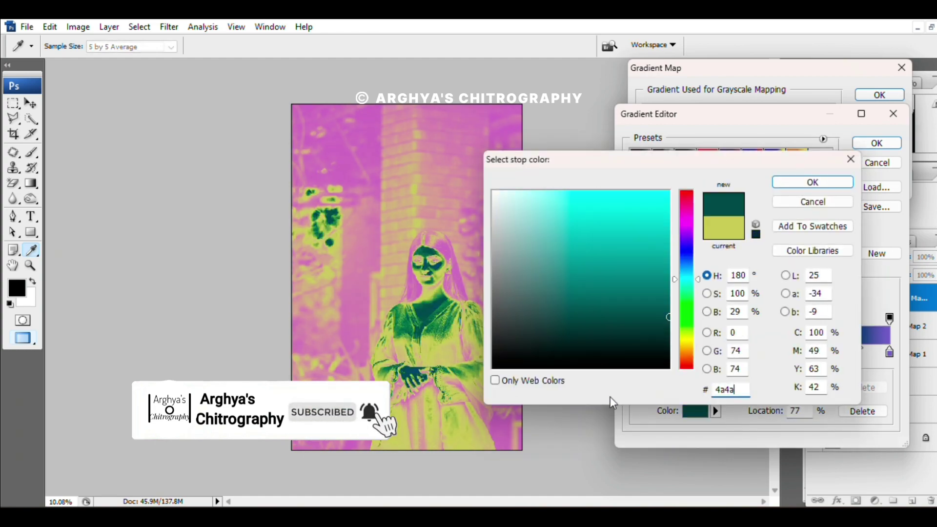
key(Return)
click(704, 352)
click(695, 411)
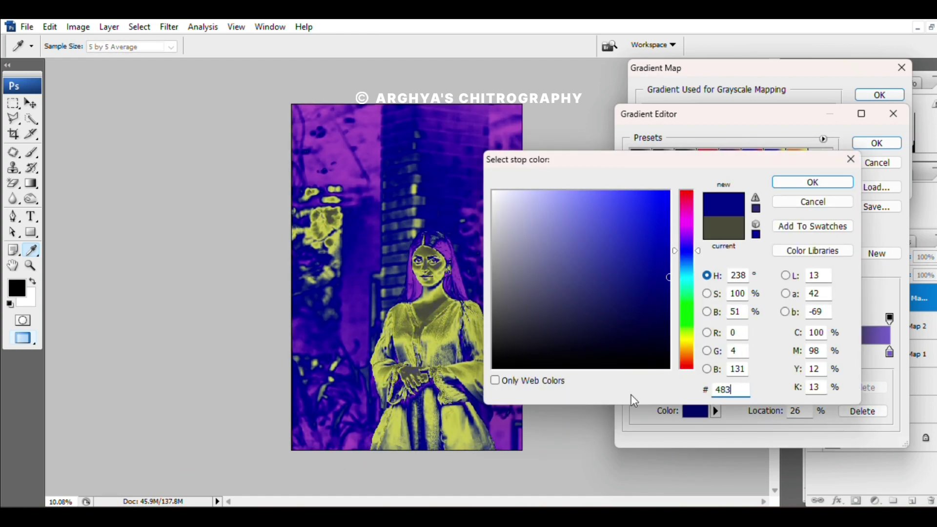
text(483d4a)
click(828, 186)
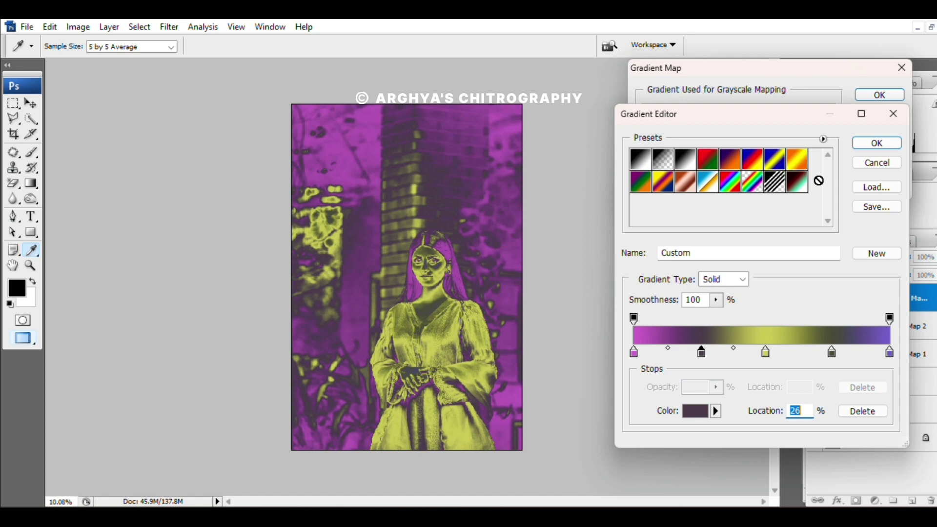
click(877, 143)
click(880, 95)
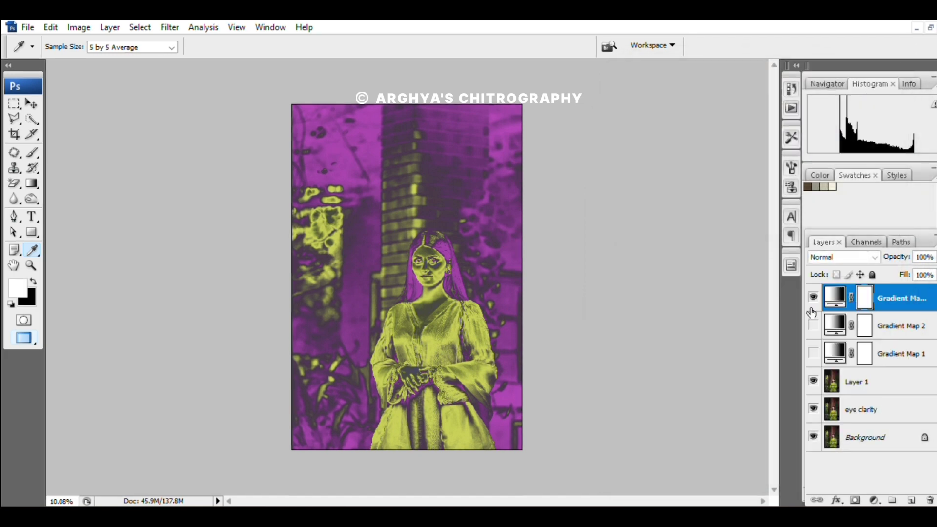
Switch the top Gradient Map layer from Multiply to Soft Light and lower Fill to about 26%.
click(841, 258)
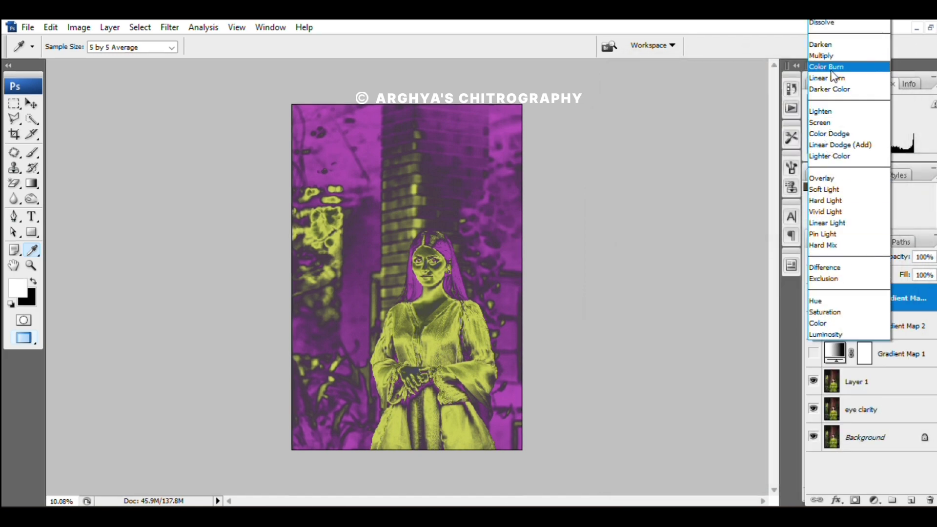
click(830, 56)
click(852, 259)
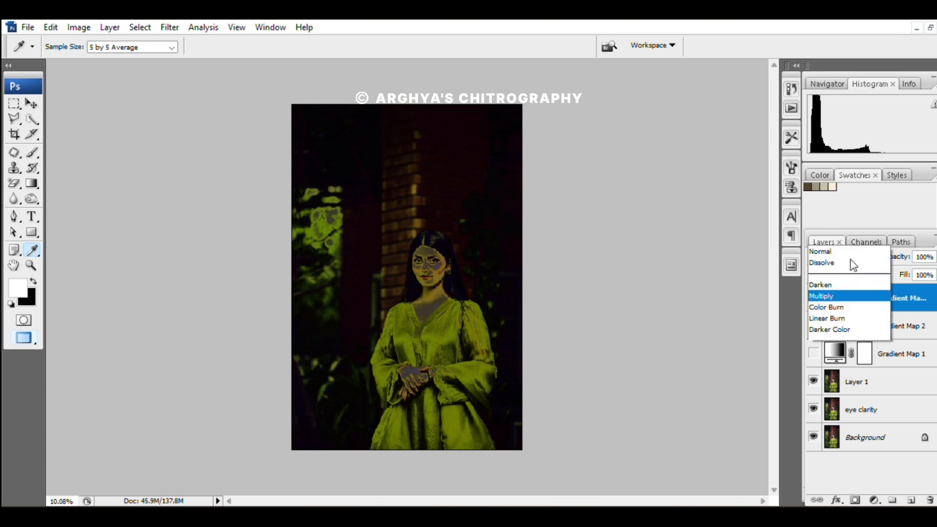
click(827, 199)
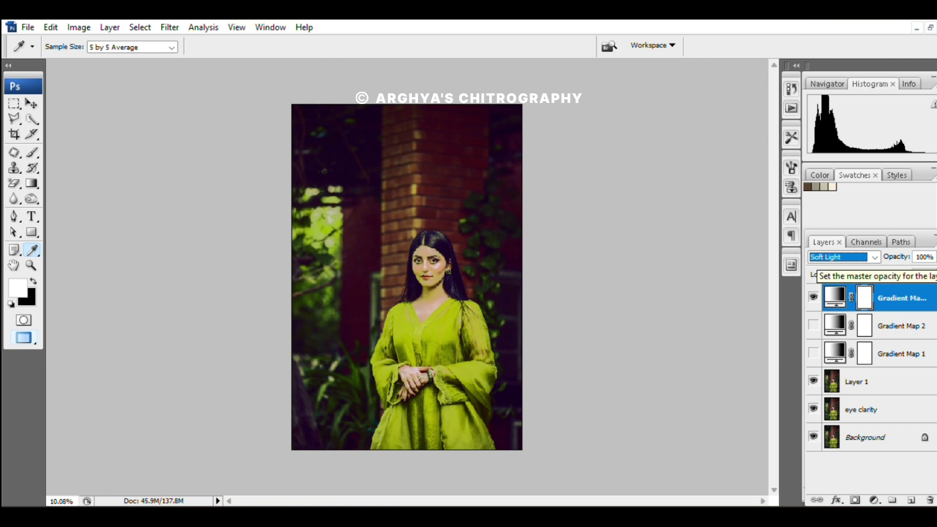
click(933, 257)
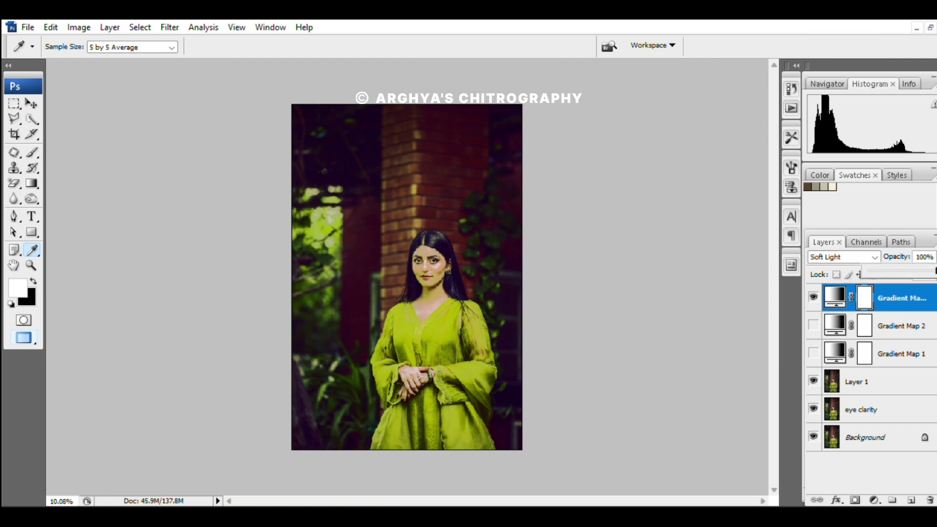
mouse_move(935, 271)
mouse_down()
mouse_move(892, 272)
mouse_move(933, 272)
mouse_move(934, 289)
mouse_move(880, 297)
mouse_move(906, 271)
mouse_up()
Try Linear Light on the top gradient map, then return it to Soft Light at 60% opacity.
click(933, 257)
click(814, 298)
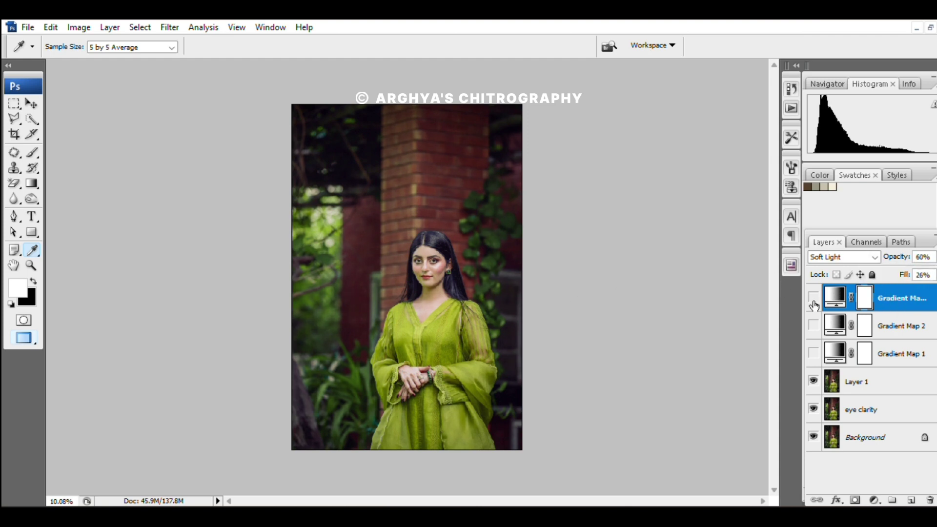
click(814, 298)
click(844, 257)
click(845, 257)
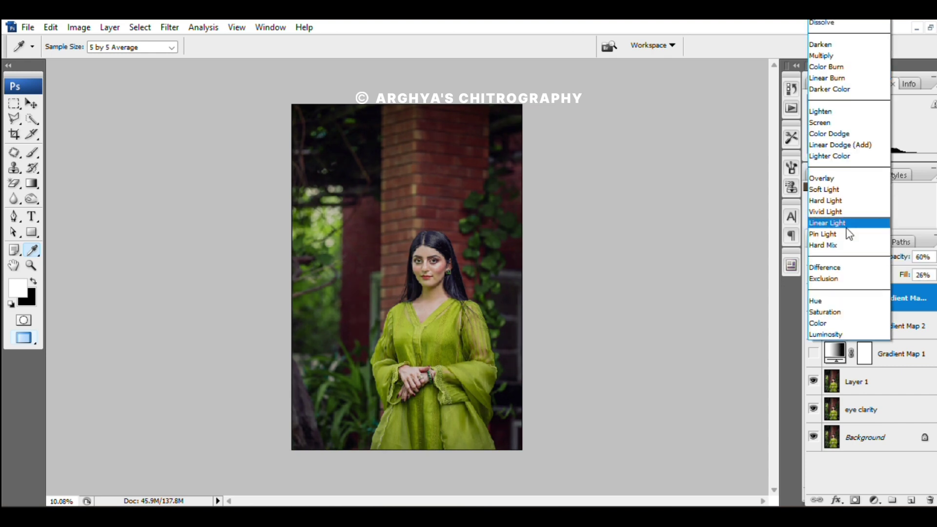
click(848, 228)
click(844, 257)
click(830, 189)
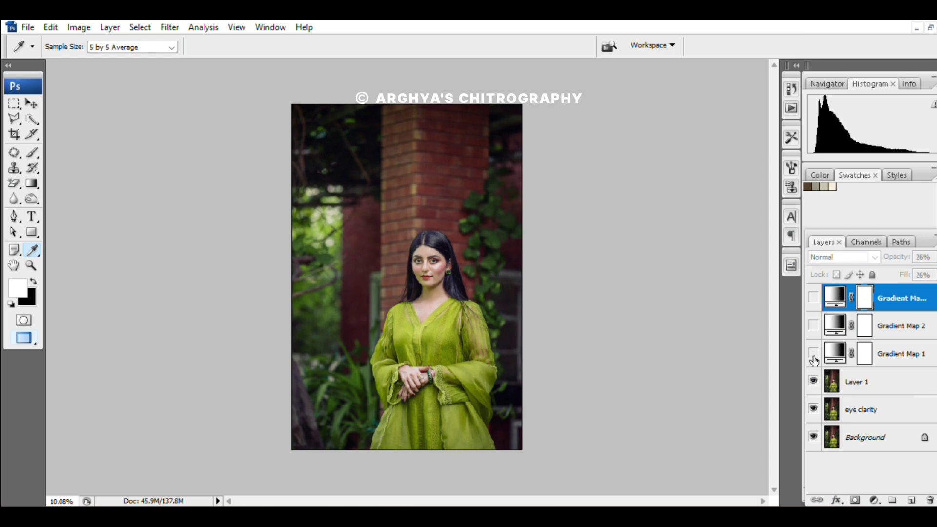
key(6)
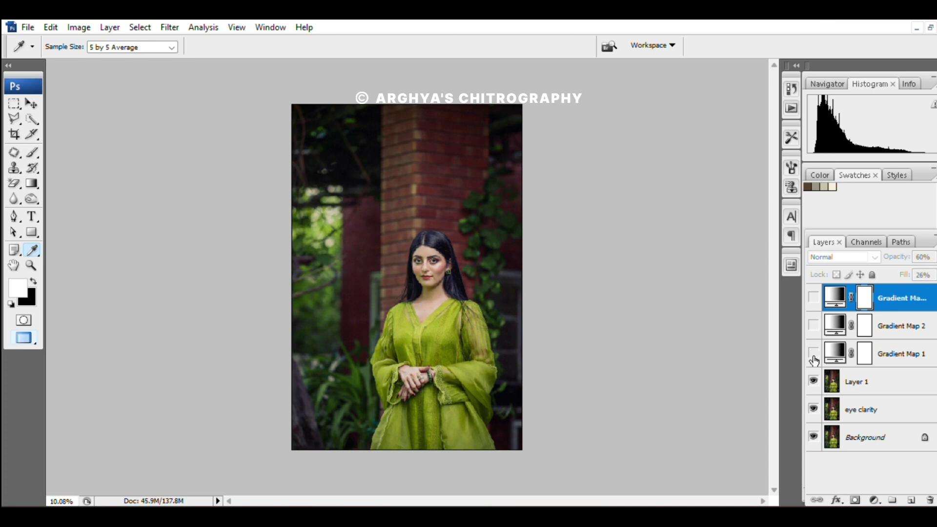
Compare the gradient map layers' visibility, then delete the newest gradient map layer.
click(813, 357)
click(813, 326)
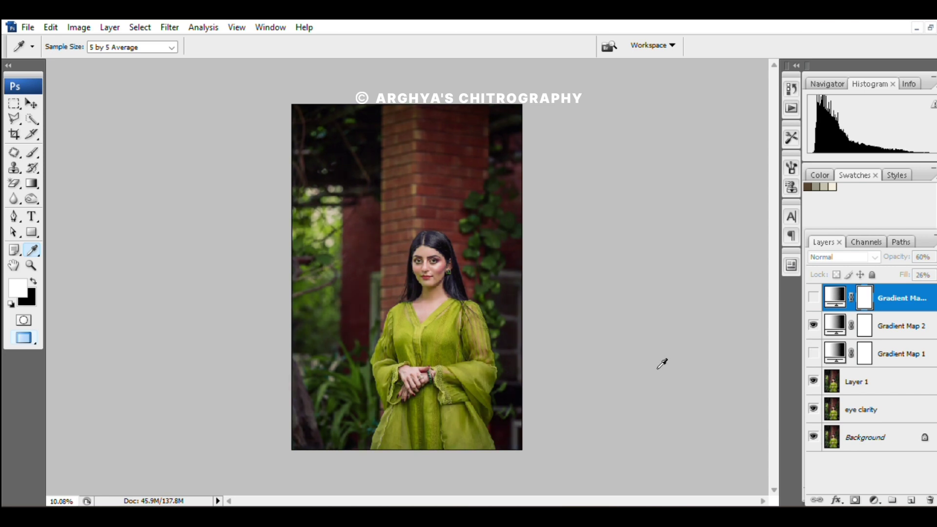
click(813, 326)
click(814, 299)
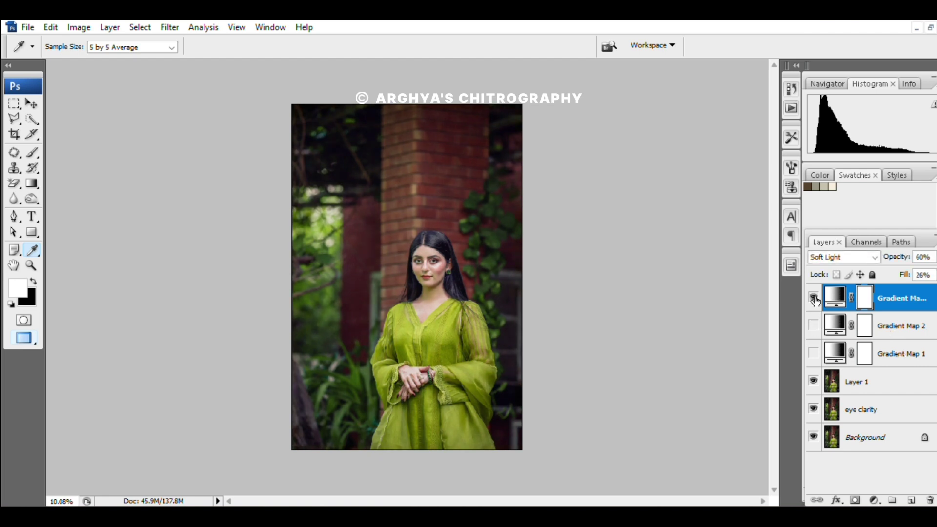
click(814, 299)
drag(894, 300, 931, 495)
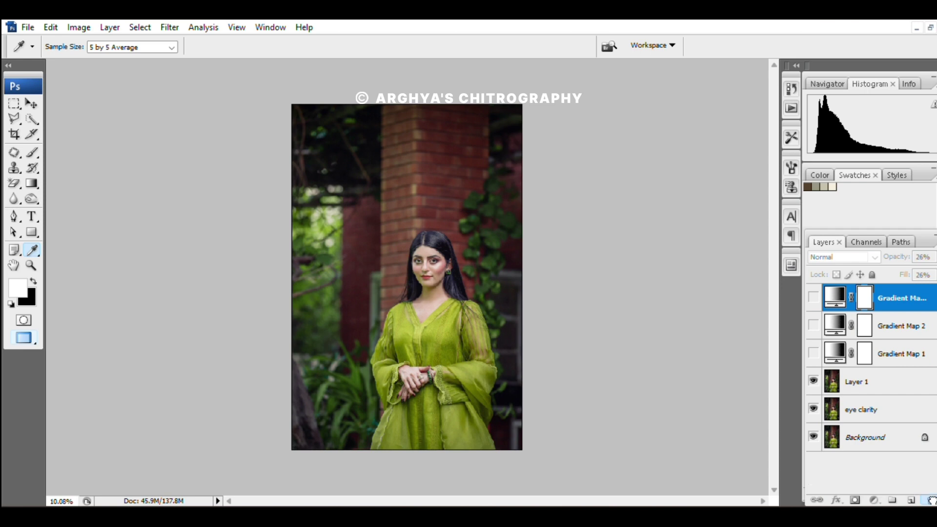
Show the remaining top gradient map and toggle Gradient Map 1 to compare.
click(813, 300)
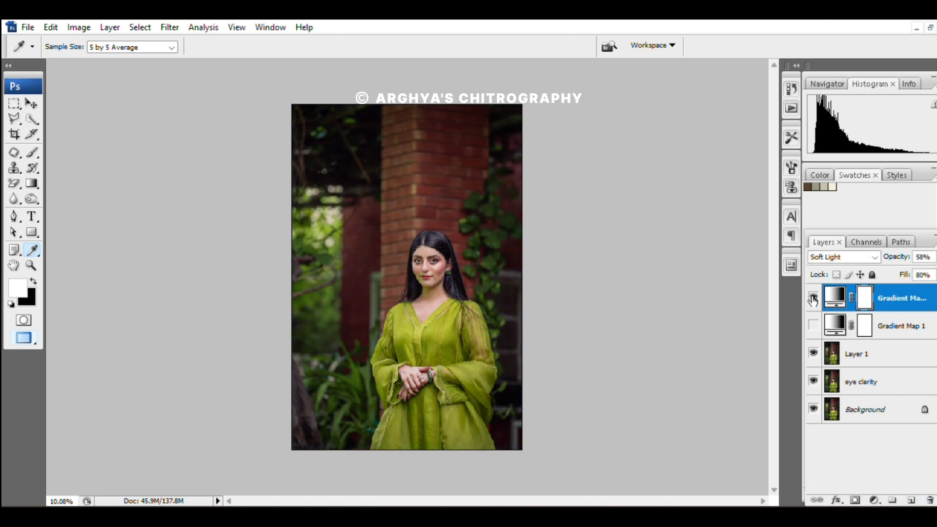
click(814, 326)
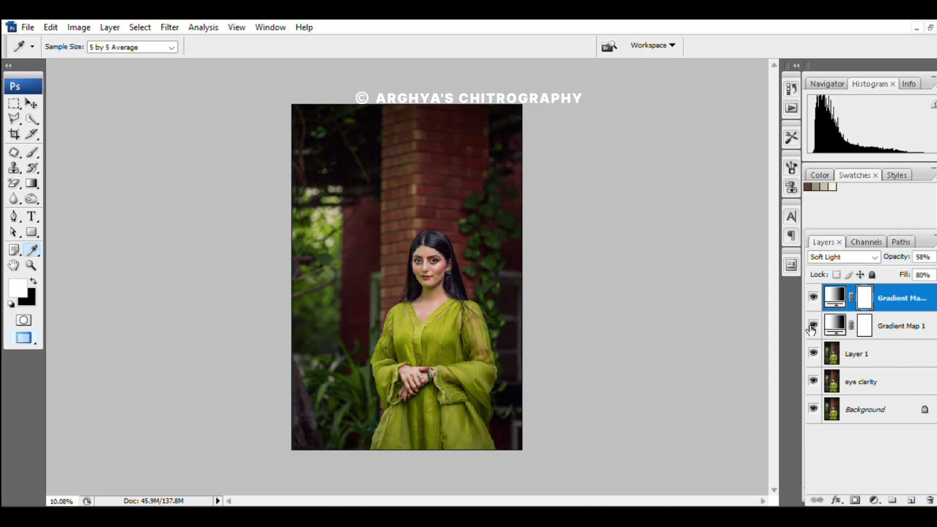
click(813, 326)
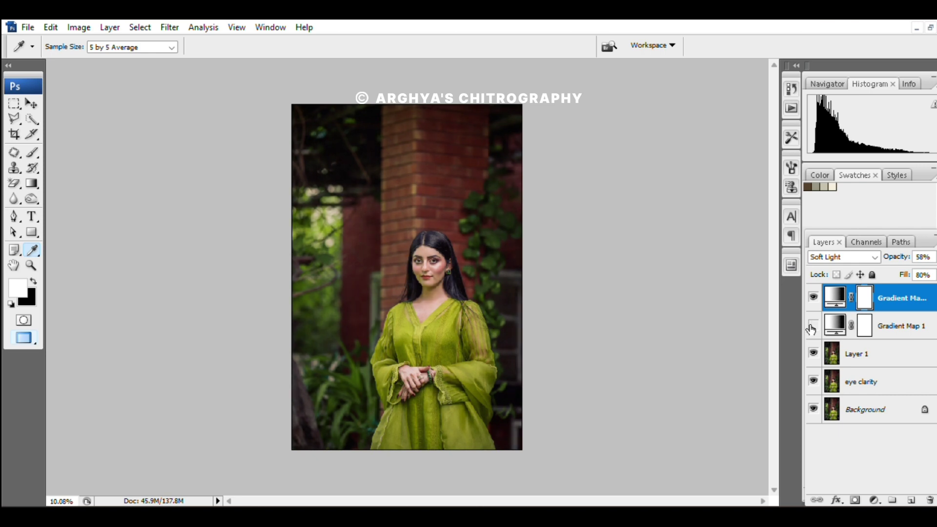
click(813, 326)
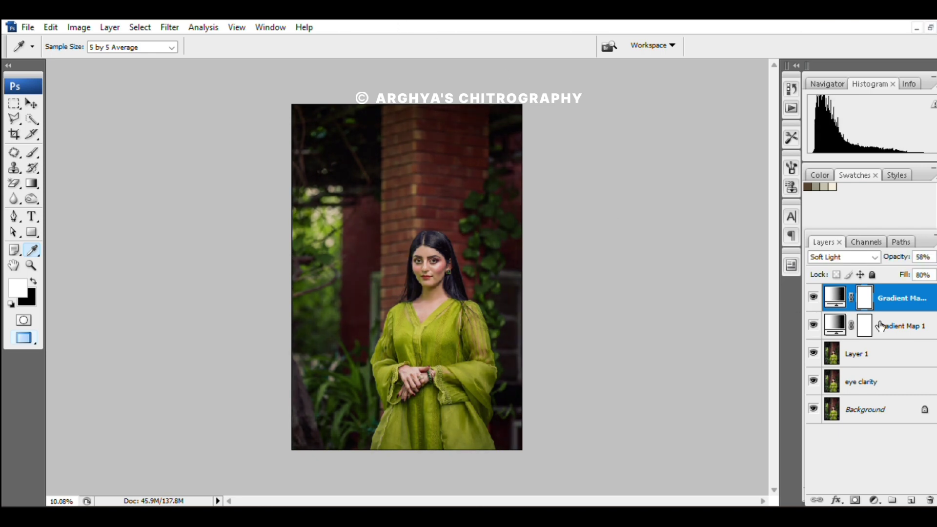
click(901, 326)
Lower Gradient Map 1 to 21% opacity and compare the image with and without it.
click(933, 257)
drag(918, 271, 885, 282)
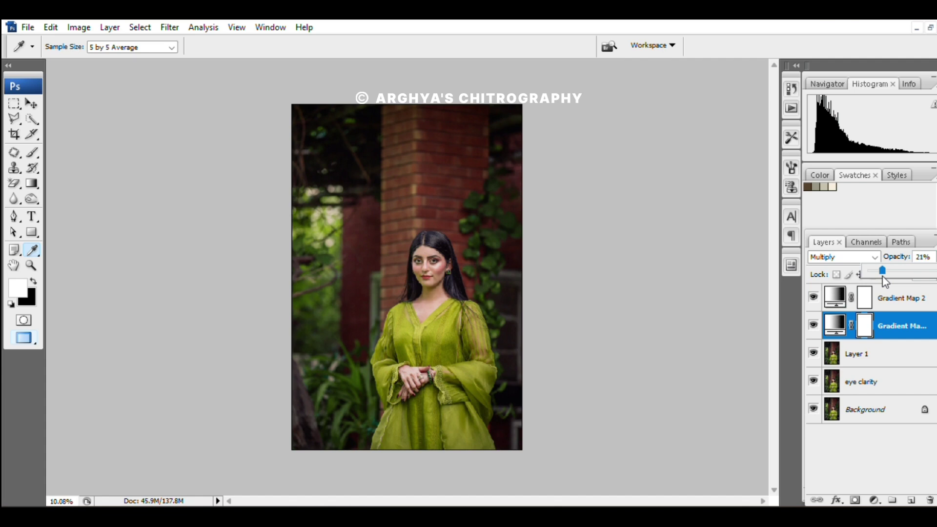
click(813, 326)
click(813, 326)
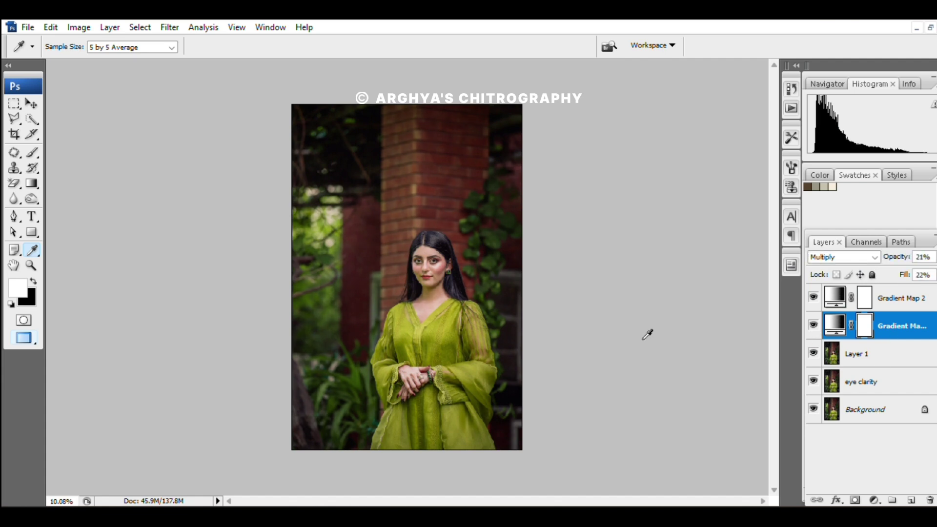
click(814, 326)
click(813, 326)
click(813, 326)
click(813, 326)
drag(897, 257, 901, 275)
Set the top Soft Light gradient map's Blend If to Red, underlying white slider at 170.
click(813, 298)
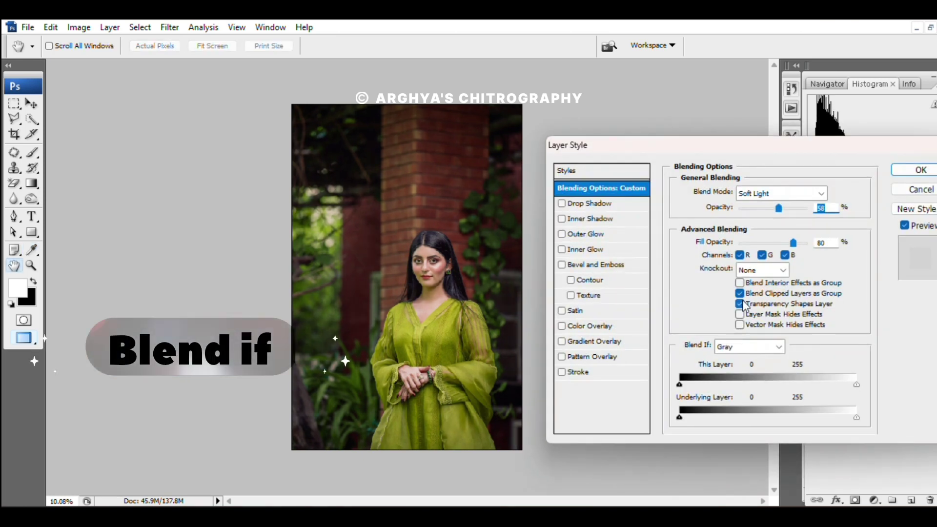
click(776, 347)
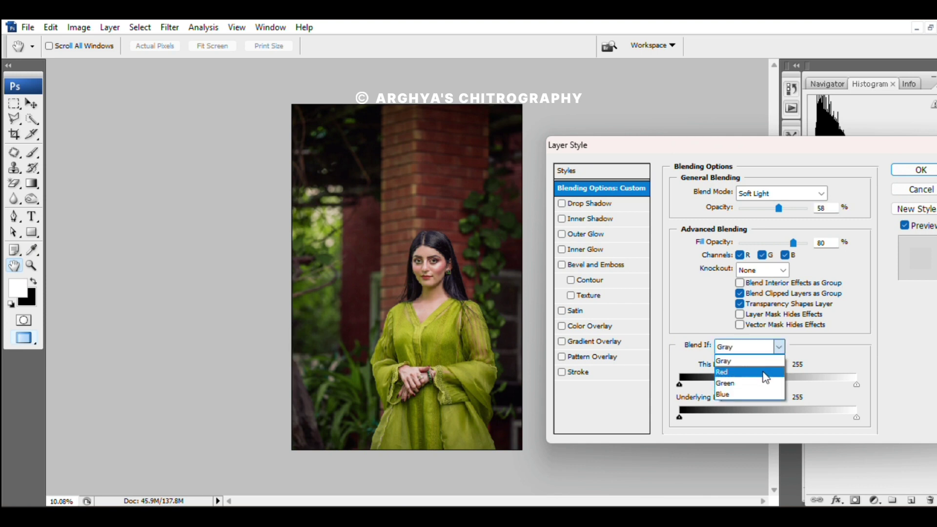
click(763, 370)
drag(857, 418, 759, 418)
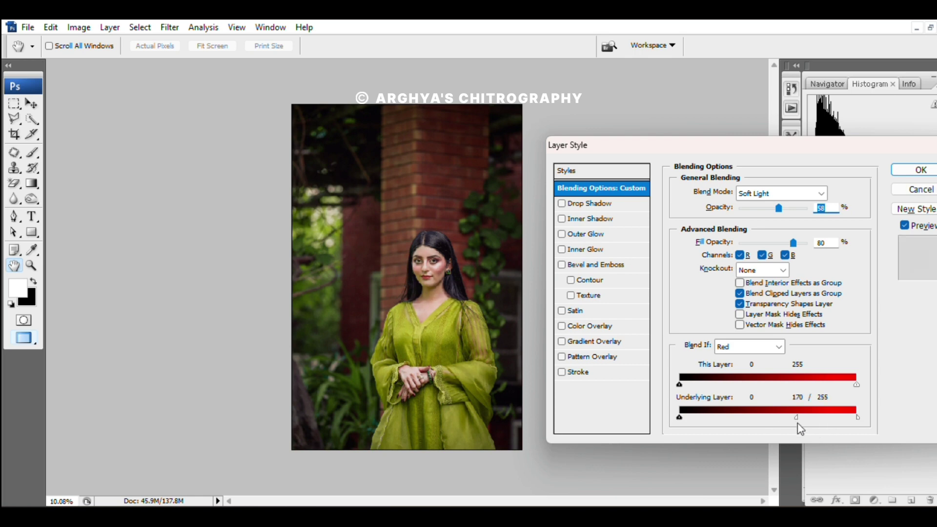
click(921, 170)
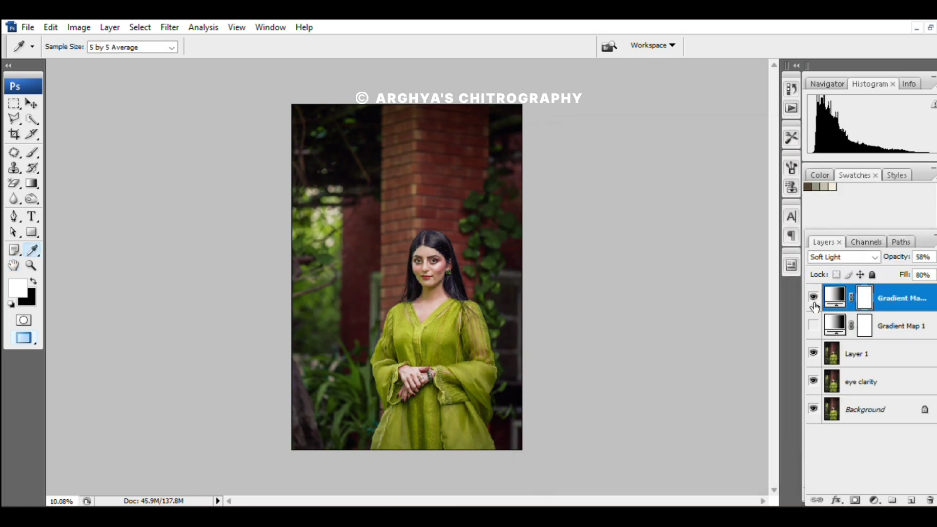
Make Gradient Map 1 visible again in the Layers panel.
click(813, 325)
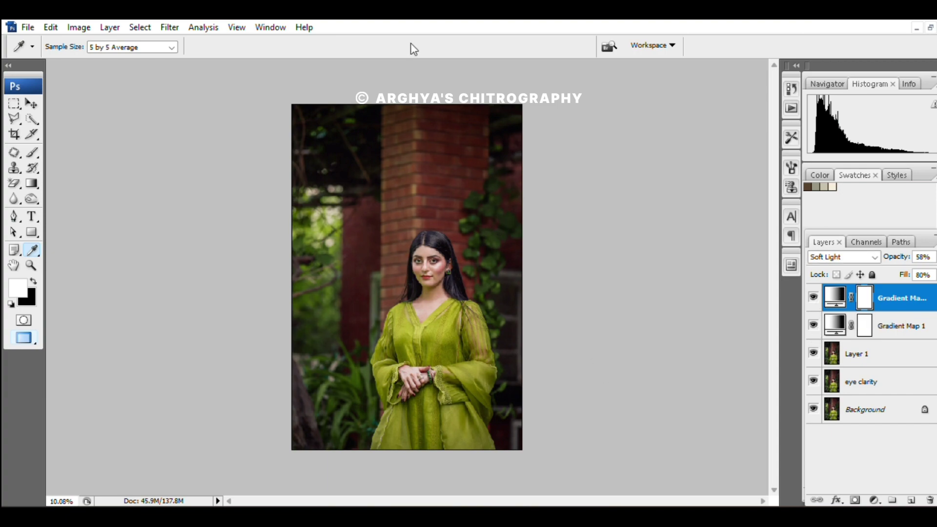